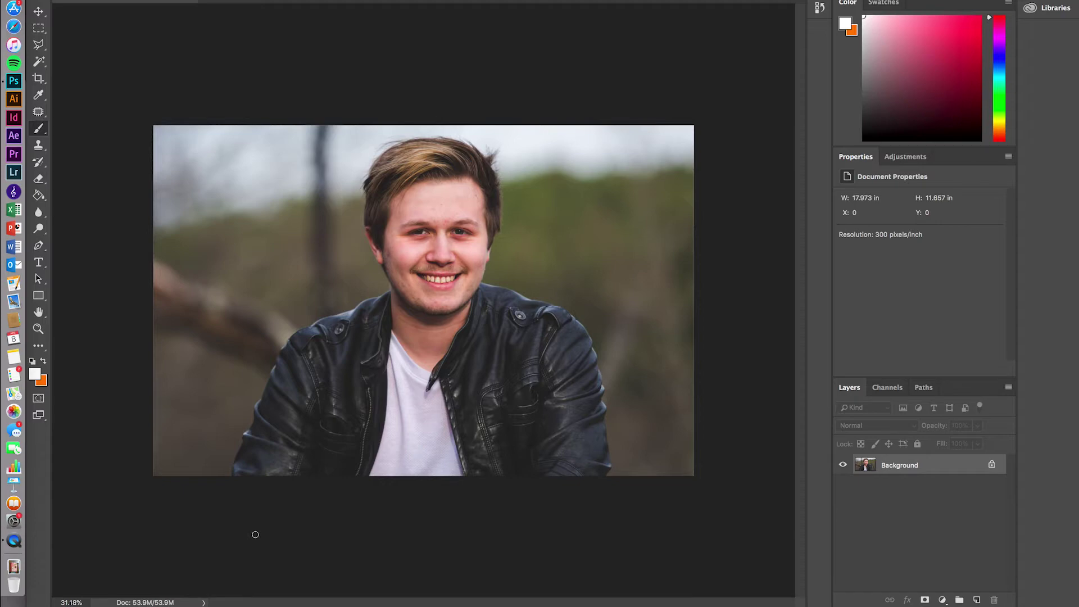
Step: Examine the skin on the man's face up close and in the whole portrait for redness and blemishes
{"action": "scroll", "coordinate": [256, 535], "scroll_direction": "up", "scroll_amount": 6}
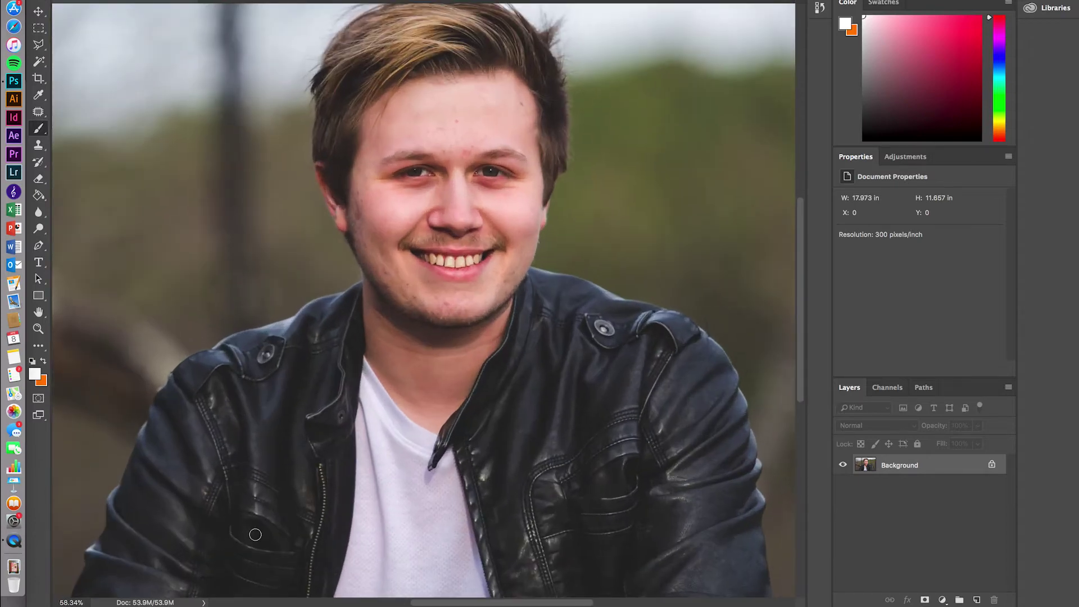
{"action": "scroll", "coordinate": [255, 534], "scroll_direction": "down", "scroll_amount": 4}
{"action": "scroll", "coordinate": [255, 535], "scroll_direction": "up", "scroll_amount": 6}
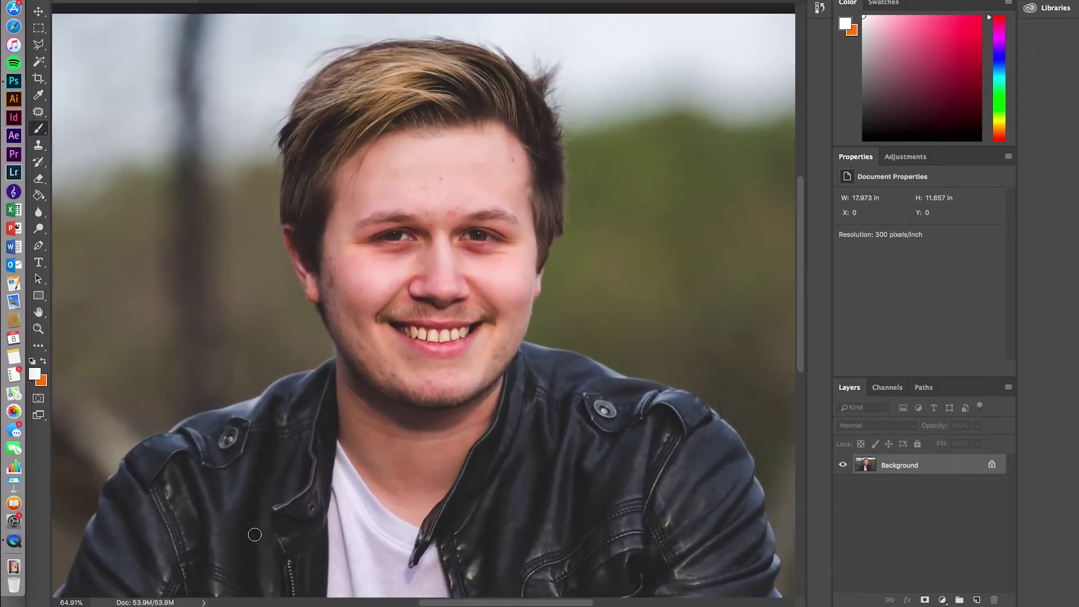
{"action": "scroll", "coordinate": [255, 534], "scroll_direction": "up", "scroll_amount": 1}
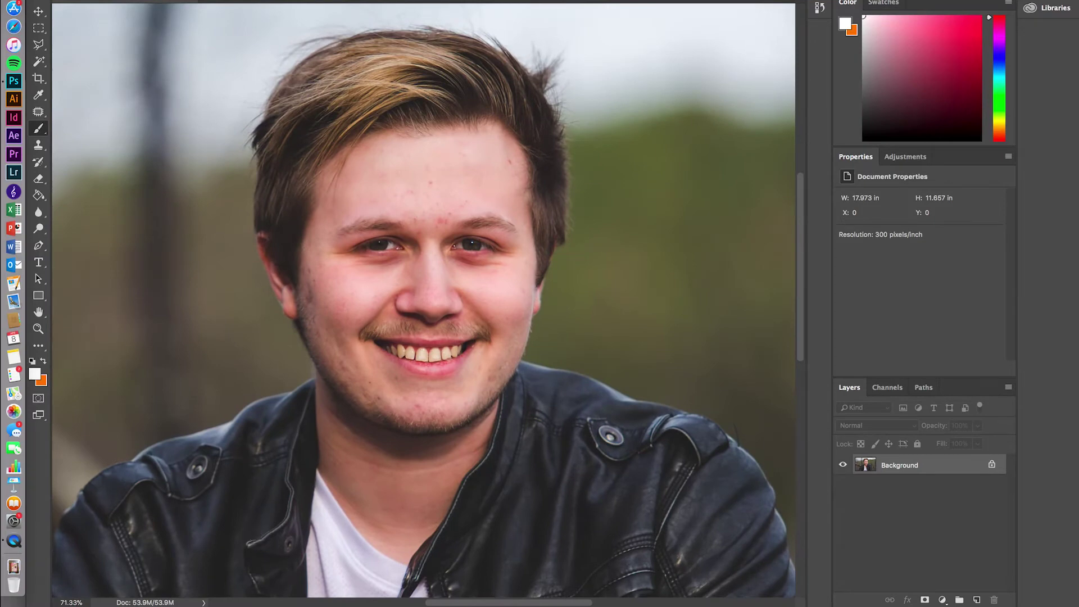
{"action": "scroll", "coordinate": [422, 299], "scroll_direction": "up", "scroll_amount": 4}
{"action": "scroll", "coordinate": [421, 300], "scroll_direction": "up", "scroll_amount": 2}
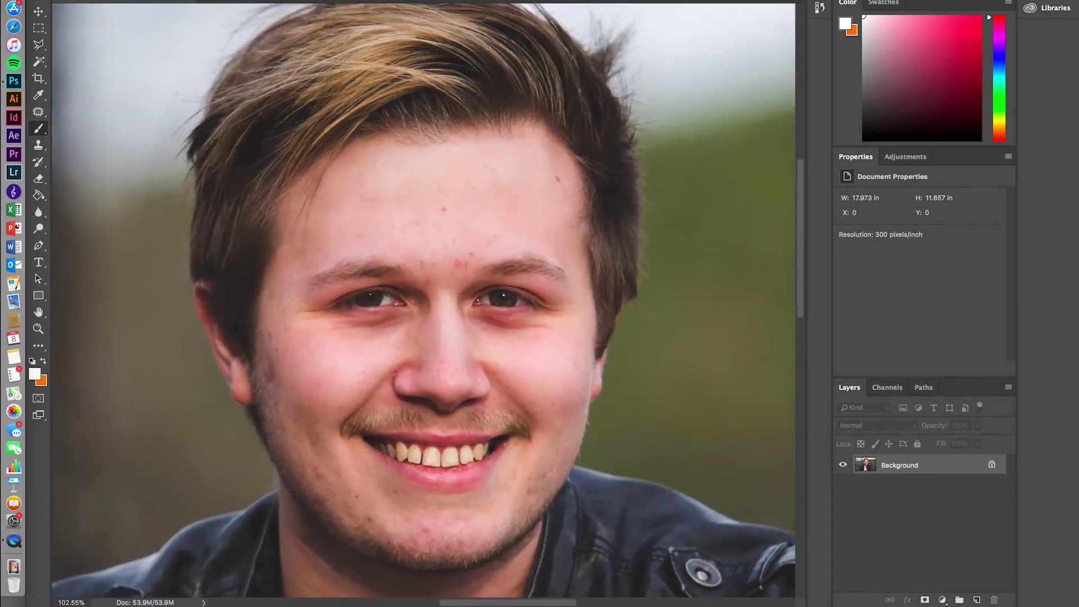
{"action": "scroll", "coordinate": [298, 291], "scroll_direction": "down", "scroll_amount": 5}
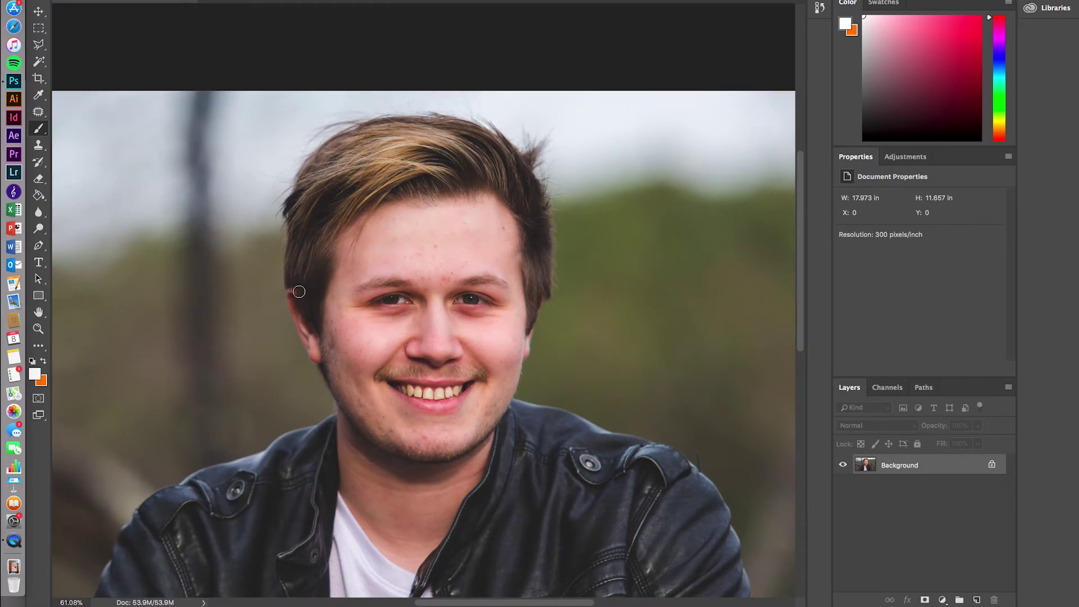
{"action": "scroll", "coordinate": [298, 291], "scroll_direction": "down", "scroll_amount": 3}
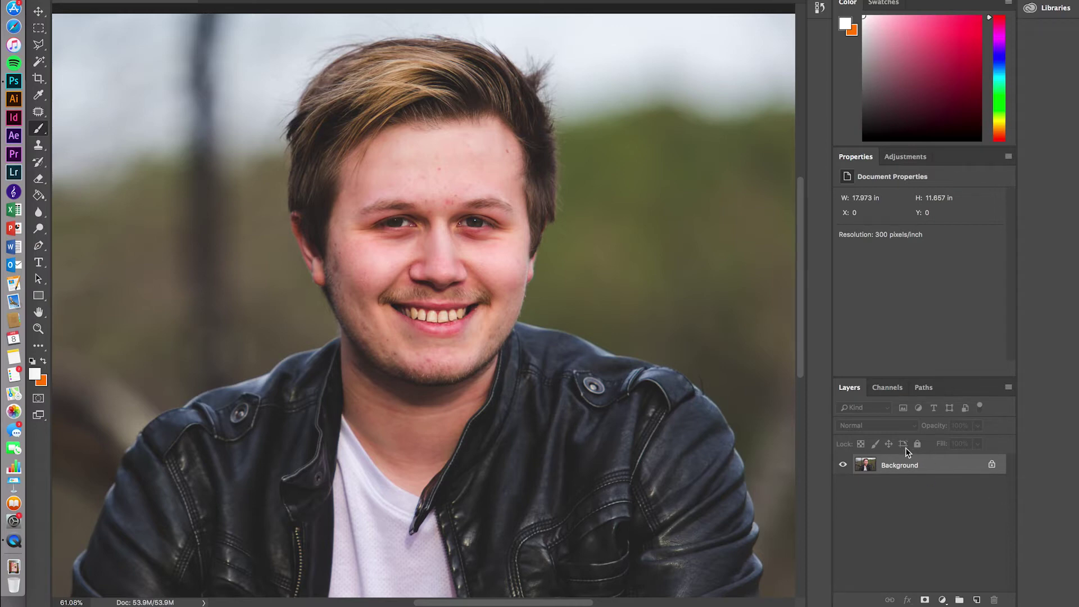
Step: Duplicate the Background layer and add a Hue/Saturation adjustment layer above the copy
{"action": "left_click_drag", "start_coordinate": [911, 467], "coordinate": [978, 602]}
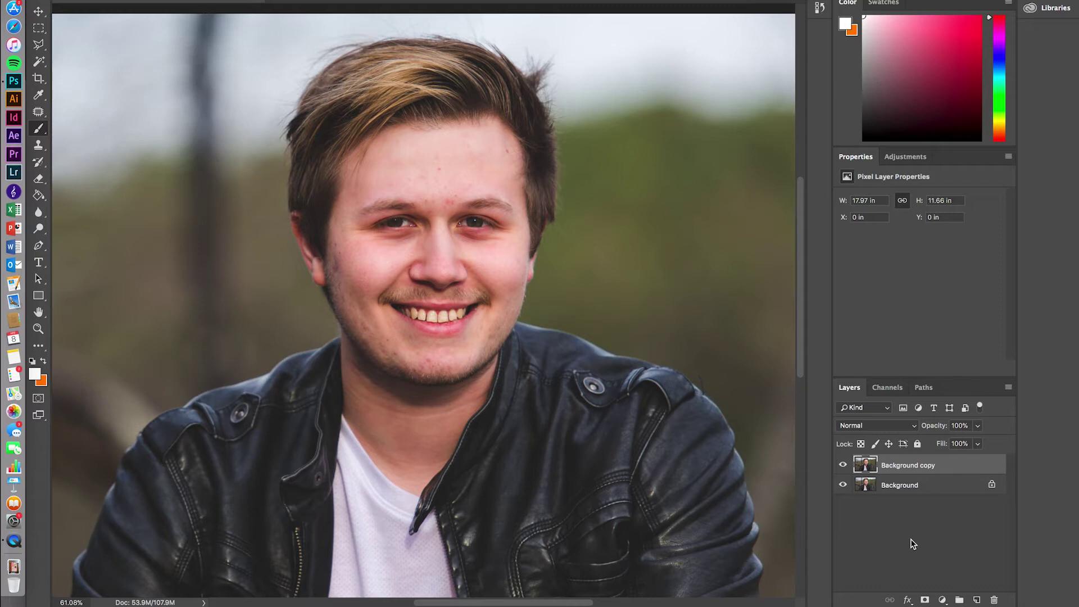
{"action": "left_click", "coordinate": [943, 600]}
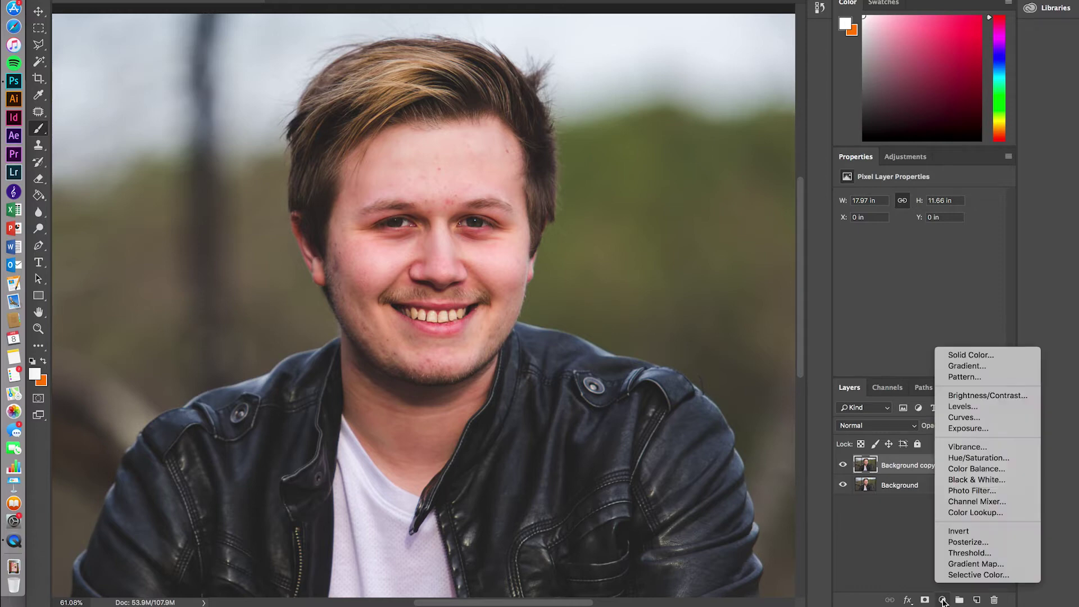
{"action": "left_click", "coordinate": [972, 459]}
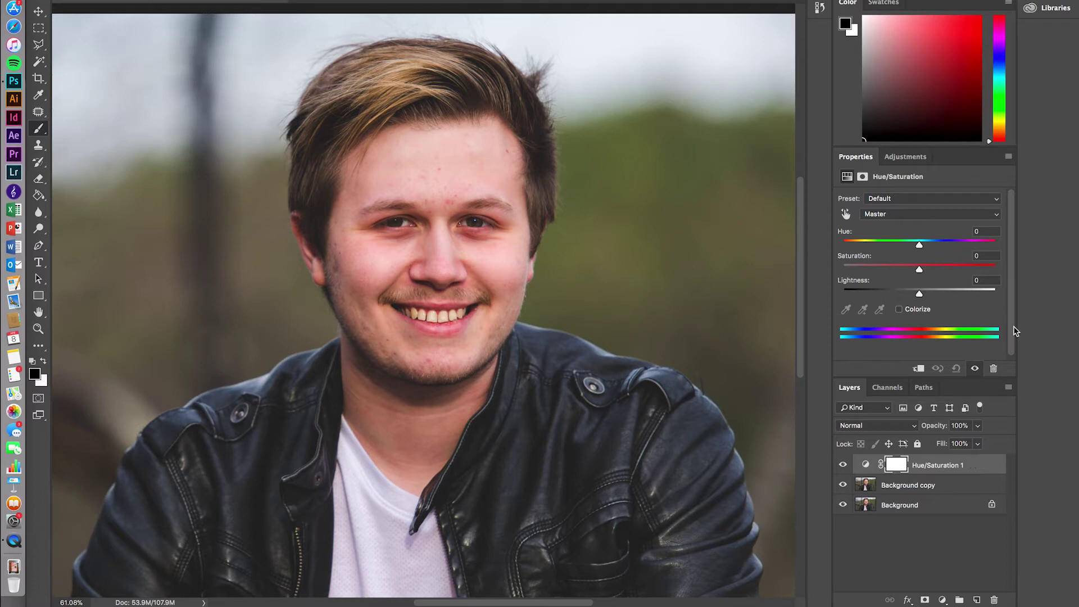
Step: Target the Reds, raise their saturation to +82, and shift the affected colour range to 291°/329° and 336°\20° to isolate the skin redness
{"action": "left_click", "coordinate": [959, 216]}
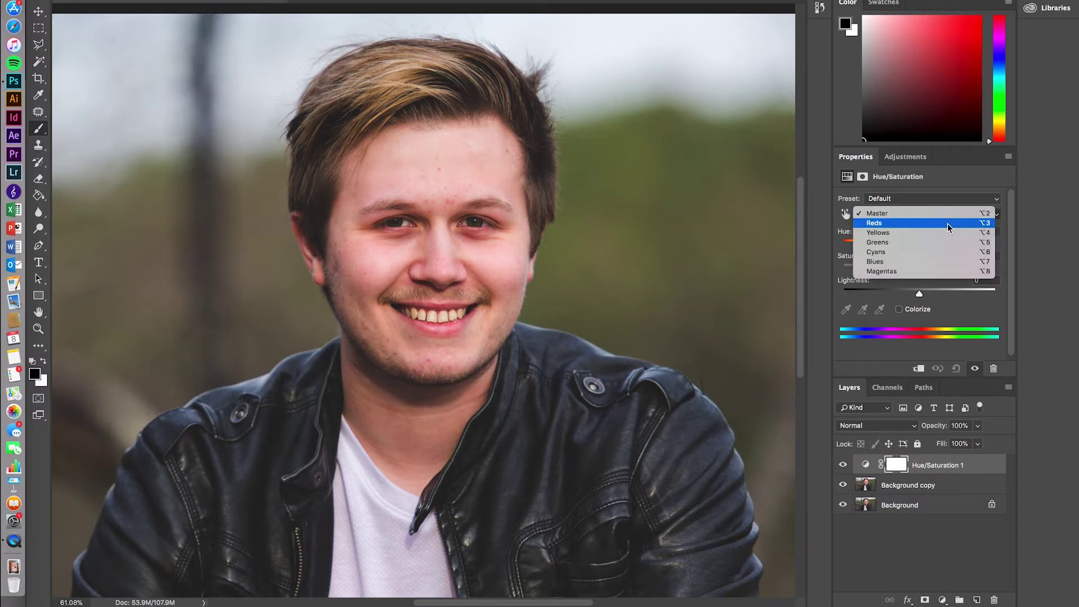
{"action": "left_click", "coordinate": [949, 225]}
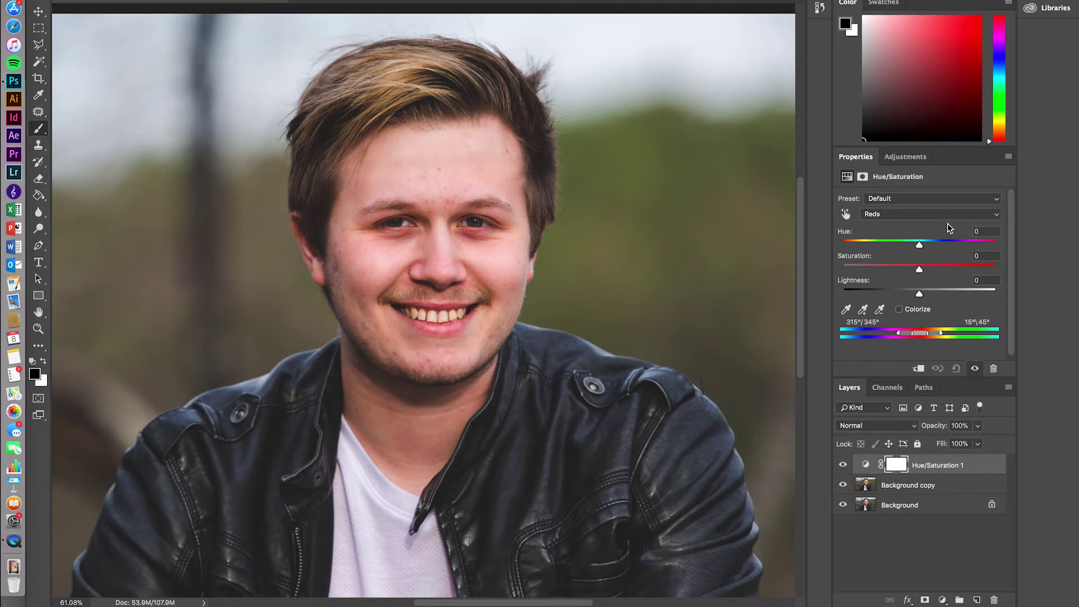
{"action": "left_click_drag", "start_coordinate": [962, 265], "coordinate": [971, 268]}
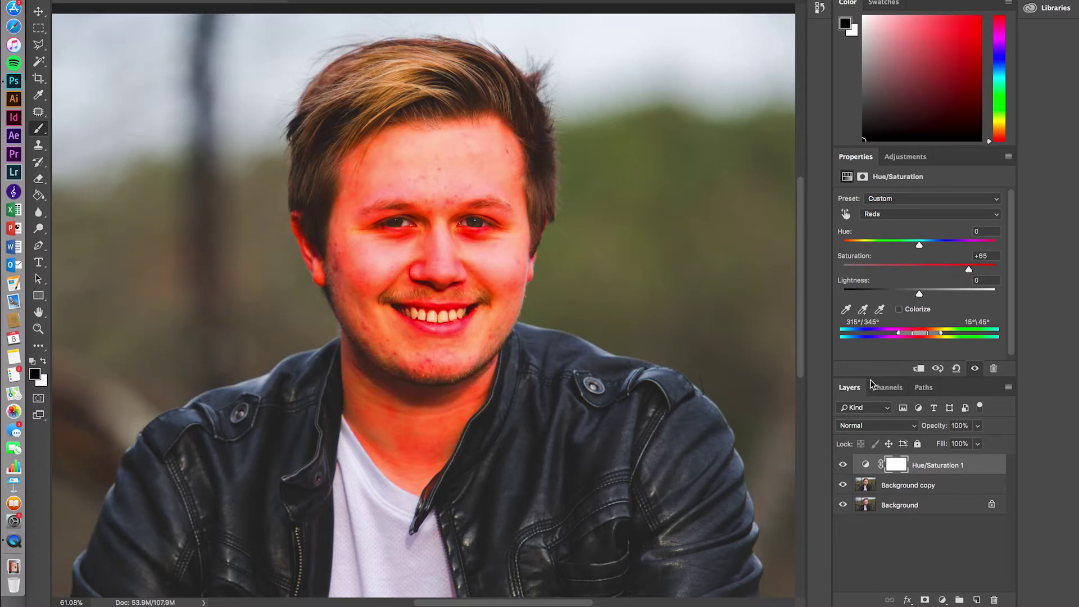
{"action": "left_click_drag", "start_coordinate": [928, 334], "coordinate": [919, 337]}
{"action": "left_click_drag", "start_coordinate": [918, 336], "coordinate": [909, 334]}
{"action": "left_click_drag", "start_coordinate": [969, 270], "coordinate": [982, 269]}
{"action": "left_click_drag", "start_coordinate": [910, 334], "coordinate": [908, 334]}
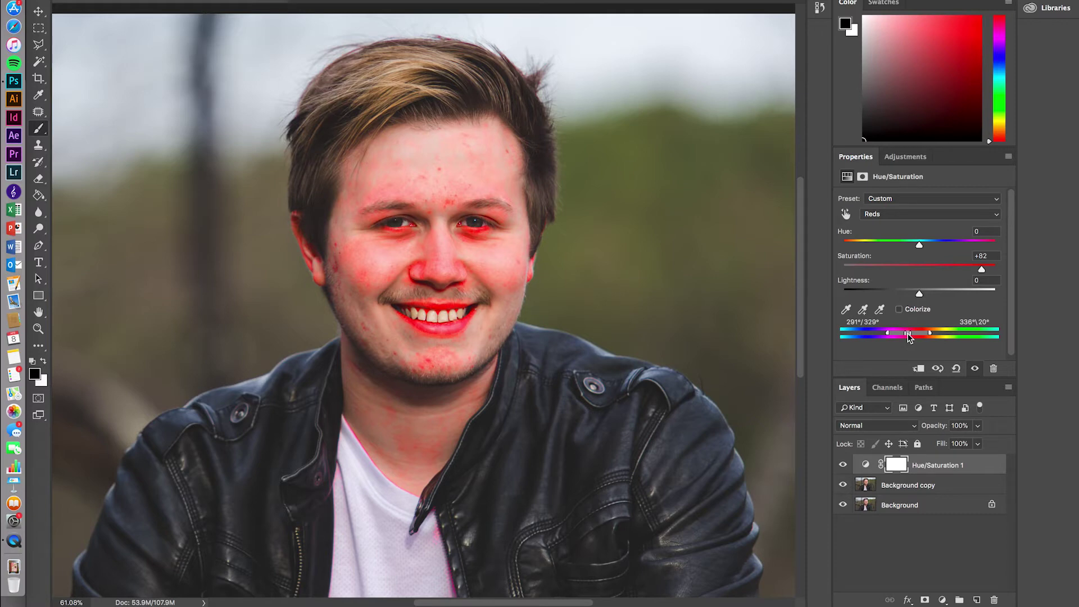
Step: Reset the Reds saturation to 0 and set their hue to +42
{"action": "left_click", "coordinate": [988, 258]}
{"action": "type", "text": "0"}
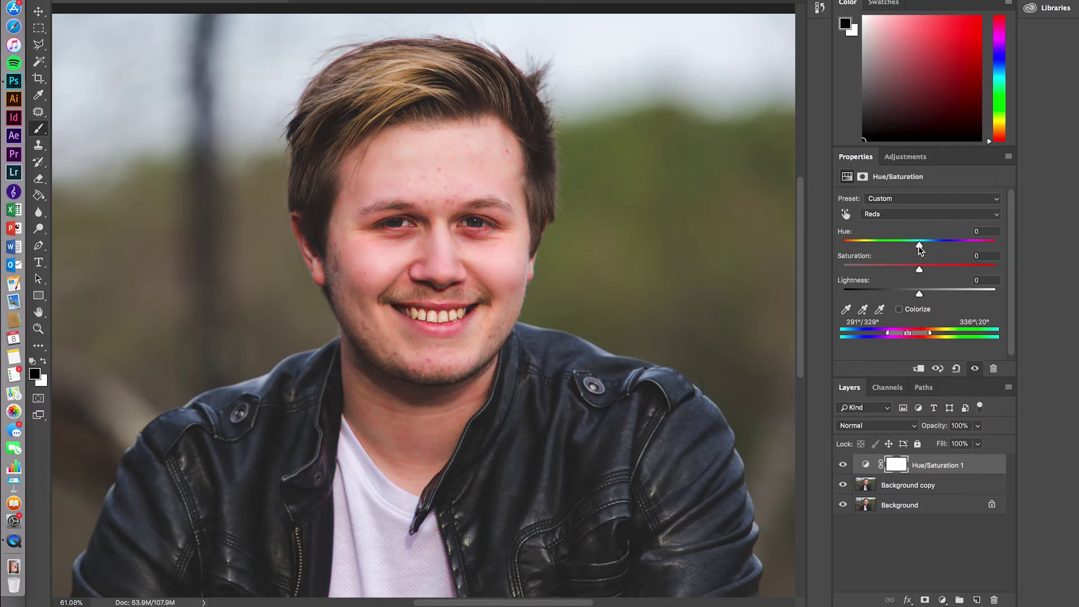
{"action": "left_click_drag", "start_coordinate": [920, 245], "coordinate": [952, 243]}
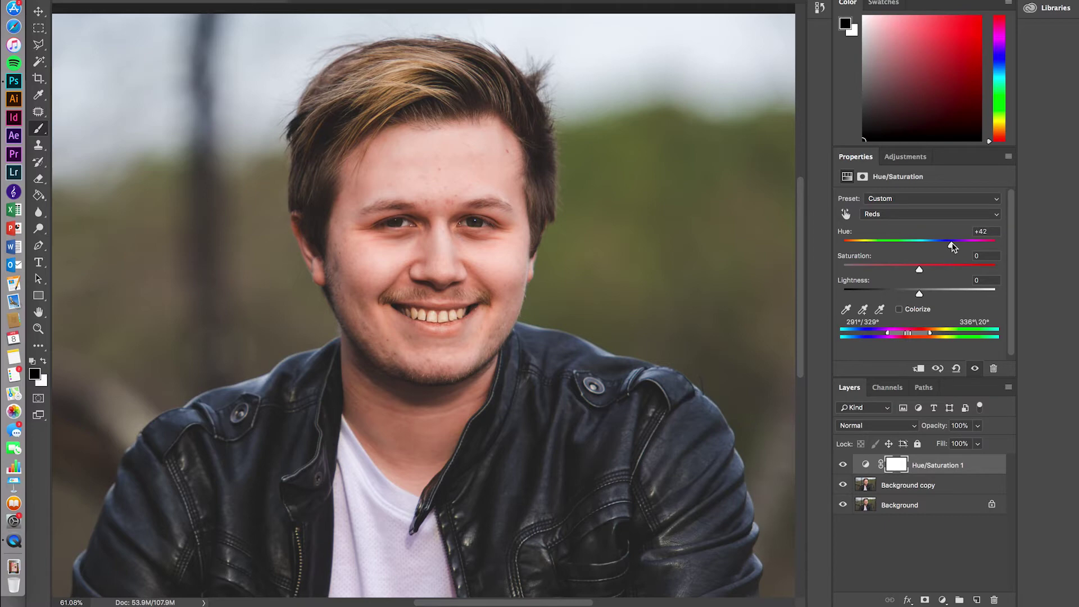
Step: Compare the portrait with and without the Hue/Saturation adjustment
{"action": "left_click", "coordinate": [843, 466]}
{"action": "left_click", "coordinate": [843, 465]}
{"action": "left_click", "coordinate": [843, 466]}
{"action": "left_click", "coordinate": [844, 465]}
{"action": "left_click", "coordinate": [843, 465]}
{"action": "left_click", "coordinate": [843, 465]}
Step: Add a vector mask to the Hue/Saturation layer and paint black over the lips on its layer mask to restore their original colour
{"action": "scroll", "coordinate": [506, 238], "scroll_direction": "up", "scroll_amount": 3}
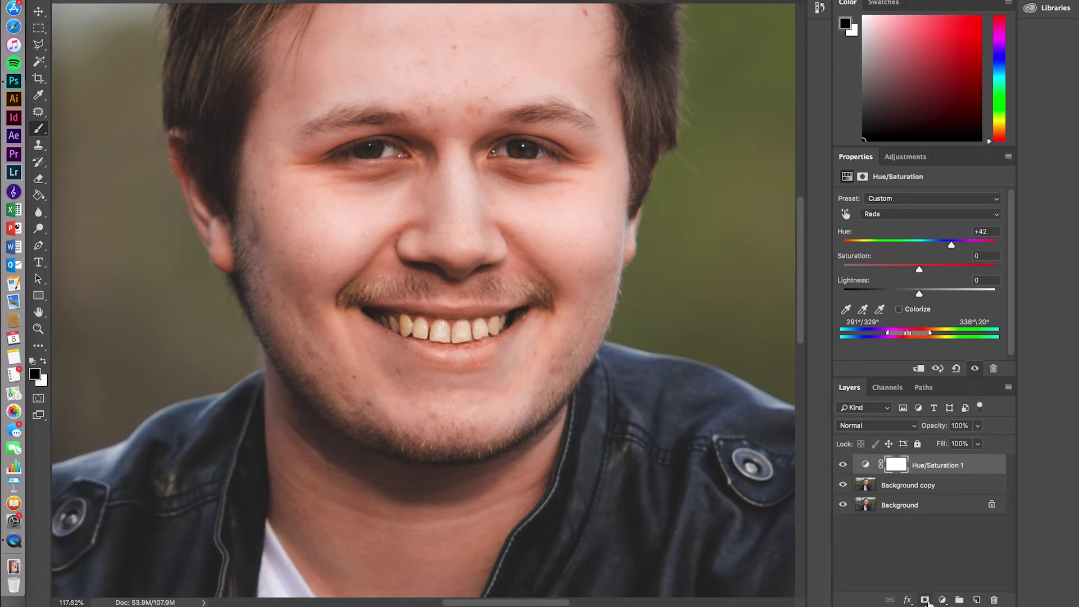
{"action": "left_click", "coordinate": [925, 600]}
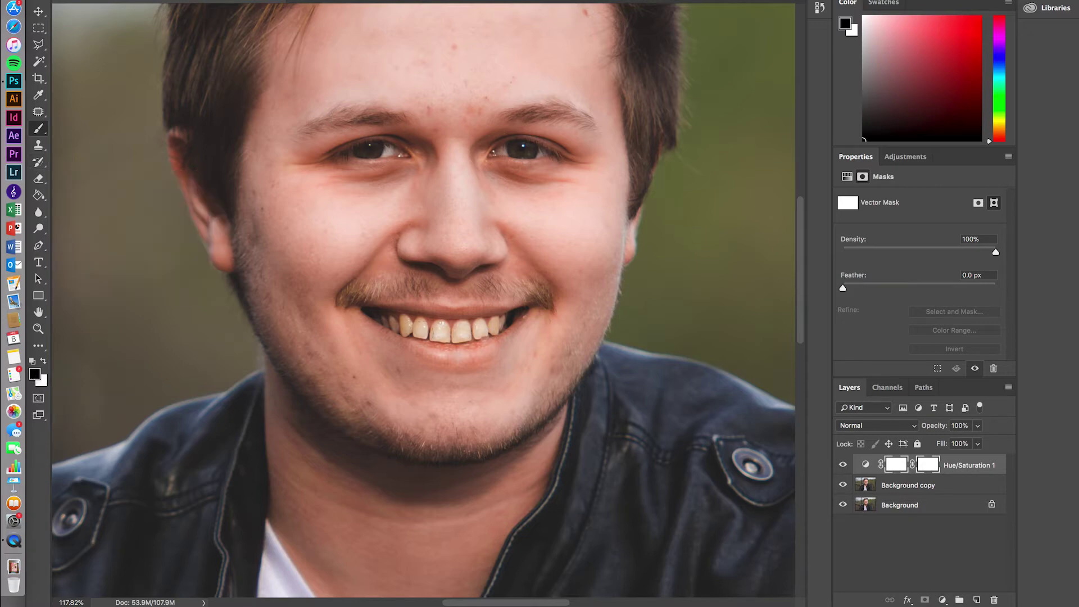
{"action": "mouse_move", "coordinate": [509, 317]}
{"action": "left_mouse_down"}
{"action": "mouse_move", "coordinate": [374, 312]}
{"action": "mouse_move", "coordinate": [433, 353]}
{"action": "mouse_move", "coordinate": [480, 350]}
{"action": "mouse_move", "coordinate": [514, 320]}
{"action": "left_mouse_up"}
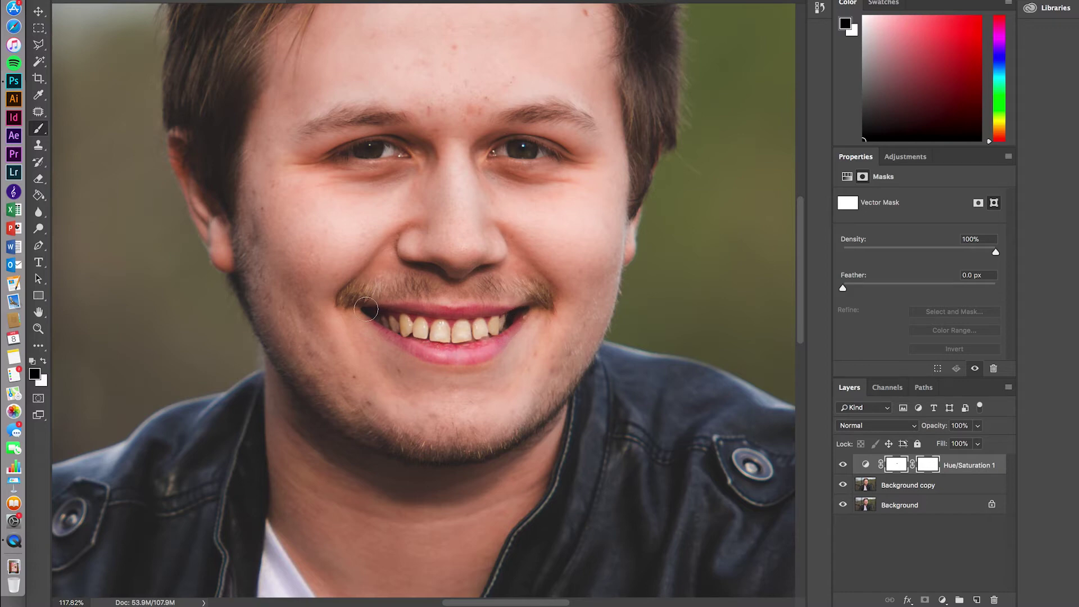
{"action": "scroll", "coordinate": [372, 312], "scroll_direction": "down", "scroll_amount": 5}
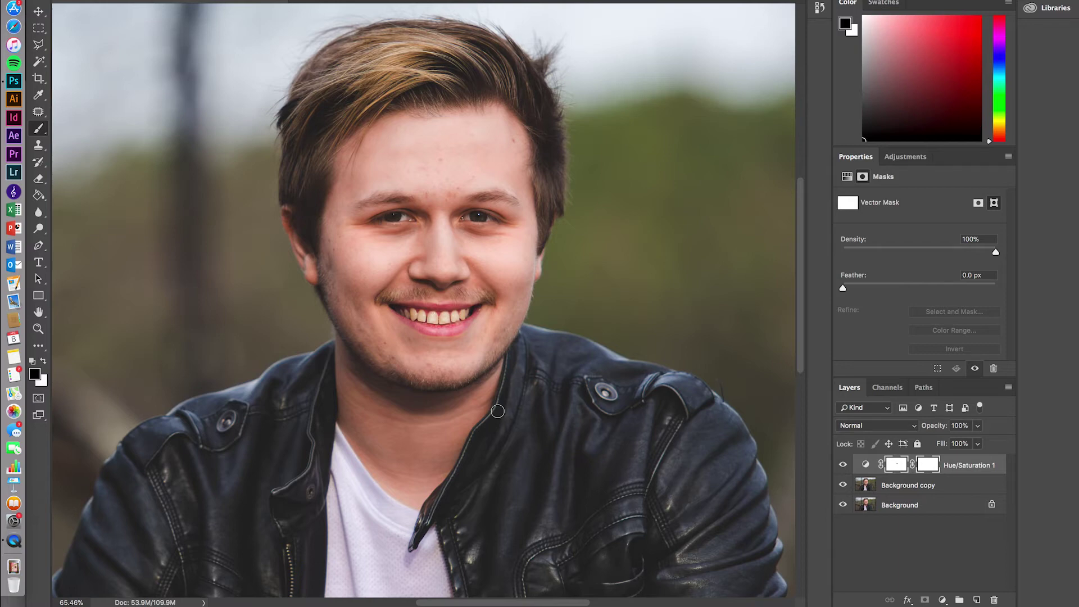
Step: On the Background copy layer, use the Patch tool to replace the blemishes between and just above the eyebrows with clean skin
{"action": "left_click", "coordinate": [892, 495]}
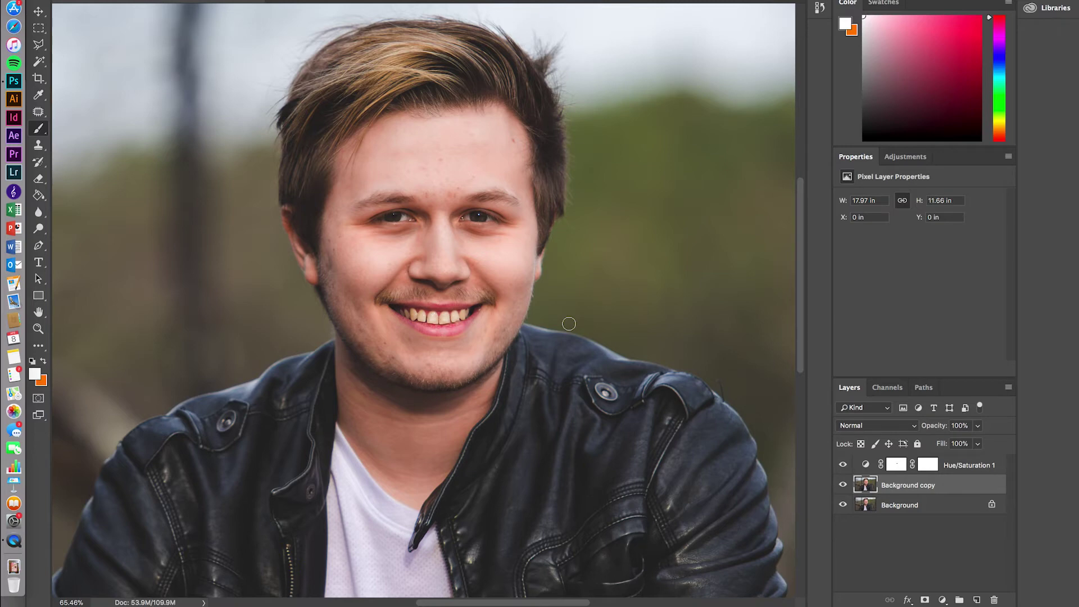
{"action": "left_click", "coordinate": [43, 112]}
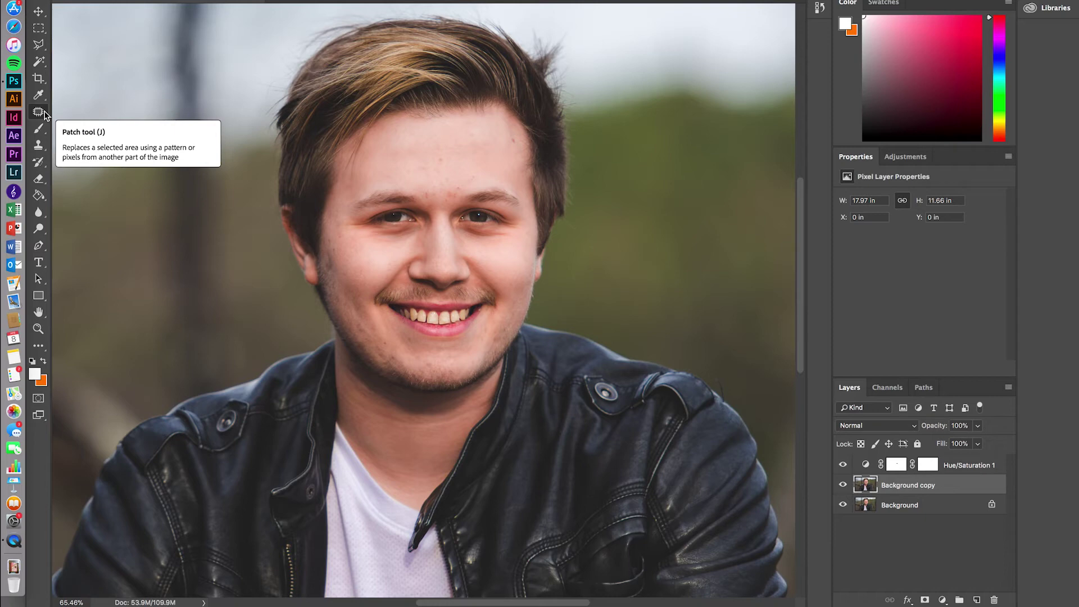
{"action": "left_click", "coordinate": [39, 112]}
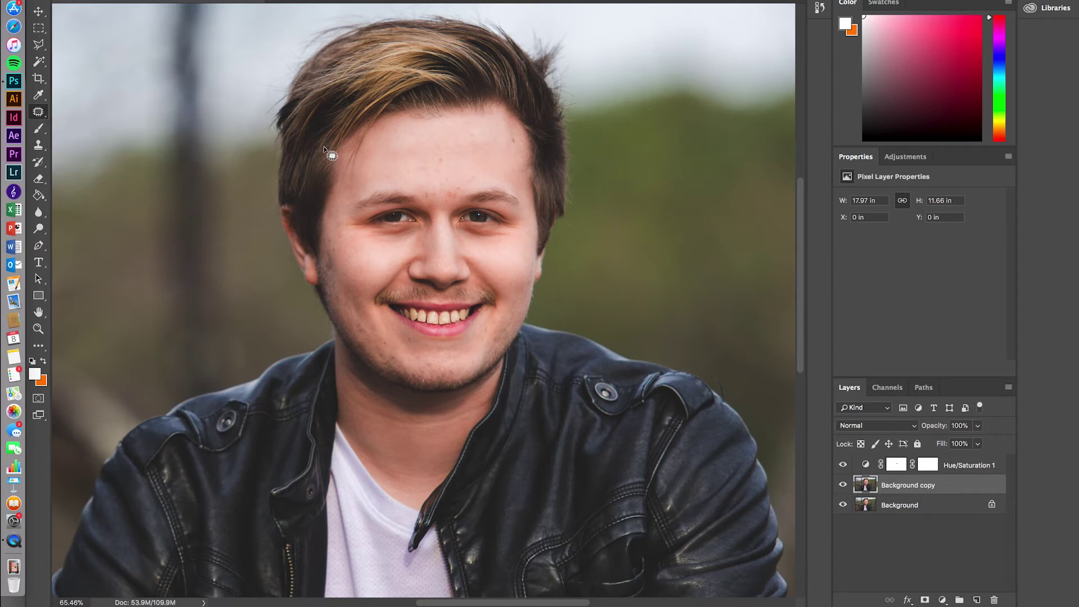
{"action": "scroll", "coordinate": [397, 140], "scroll_direction": "up", "scroll_amount": 5}
{"action": "scroll", "coordinate": [395, 141], "scroll_direction": "up", "scroll_amount": 3}
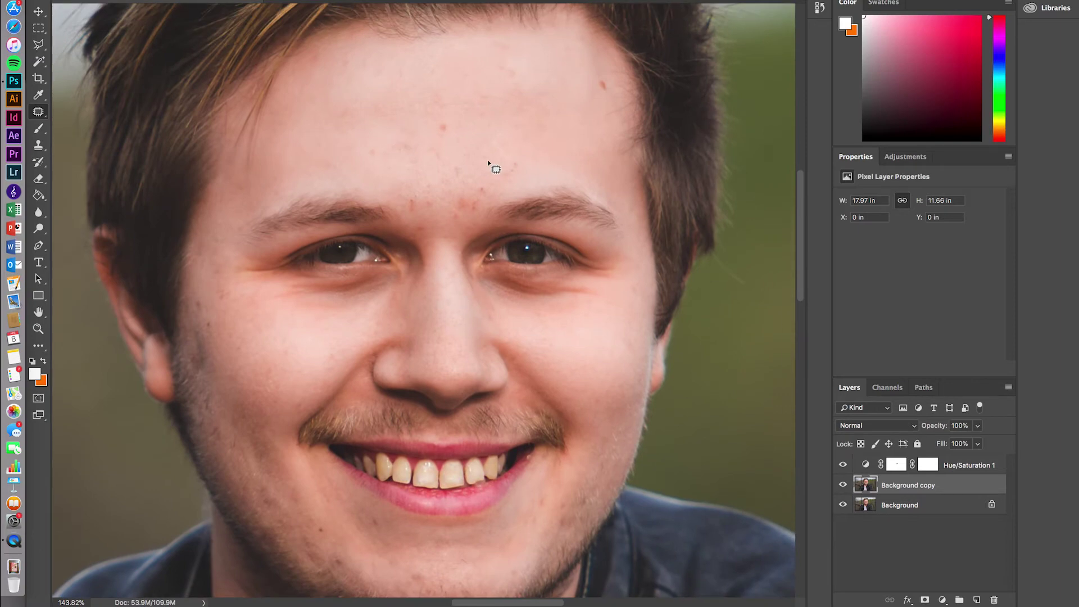
{"action": "scroll", "coordinate": [488, 163], "scroll_direction": "up", "scroll_amount": 3}
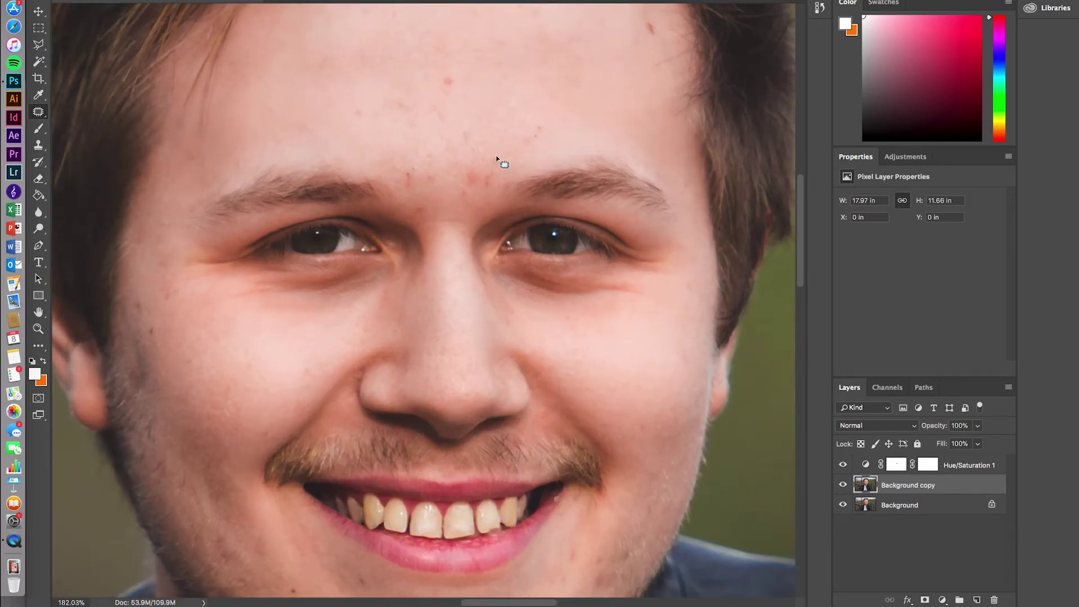
{"action": "mouse_move", "coordinate": [490, 152]}
{"action": "left_mouse_down"}
{"action": "mouse_move", "coordinate": [453, 178]}
{"action": "mouse_move", "coordinate": [458, 205]}
{"action": "left_mouse_up"}
{"action": "left_click_drag", "start_coordinate": [509, 171], "coordinate": [487, 149]}
{"action": "left_click_drag", "start_coordinate": [474, 185], "coordinate": [514, 103]}
{"action": "left_click_drag", "start_coordinate": [491, 168], "coordinate": [502, 105]}
Step: Patch the remaining small spots across the lower and middle forehead with nearby clean skin
{"action": "mouse_move", "coordinate": [349, 112]}
{"action": "left_mouse_down"}
{"action": "mouse_move", "coordinate": [417, 133]}
{"action": "mouse_move", "coordinate": [400, 101]}
{"action": "mouse_move", "coordinate": [324, 111]}
{"action": "left_mouse_up"}
{"action": "key", "text": "ctrl+d"}
{"action": "mouse_move", "coordinate": [446, 109]}
{"action": "left_mouse_down"}
{"action": "mouse_move", "coordinate": [427, 121]}
{"action": "mouse_move", "coordinate": [456, 110]}
{"action": "mouse_move", "coordinate": [441, 101]}
{"action": "mouse_move", "coordinate": [395, 114]}
{"action": "mouse_move", "coordinate": [485, 152]}
{"action": "mouse_move", "coordinate": [460, 129]}
{"action": "left_mouse_up"}
{"action": "mouse_move", "coordinate": [402, 160]}
{"action": "left_mouse_down"}
{"action": "mouse_move", "coordinate": [447, 167]}
{"action": "mouse_move", "coordinate": [407, 152]}
{"action": "left_mouse_up"}
{"action": "left_click_drag", "start_coordinate": [417, 211], "coordinate": [422, 209]}
{"action": "mouse_move", "coordinate": [543, 121]}
{"action": "left_mouse_down"}
{"action": "mouse_move", "coordinate": [518, 159]}
{"action": "mouse_move", "coordinate": [537, 121]}
{"action": "mouse_move", "coordinate": [576, 120]}
{"action": "left_mouse_up"}
Step: Patch the blemishes on the upper forehead below the hairline, and clear the selection
{"action": "scroll", "coordinate": [497, 161], "scroll_direction": "up", "scroll_amount": 3}
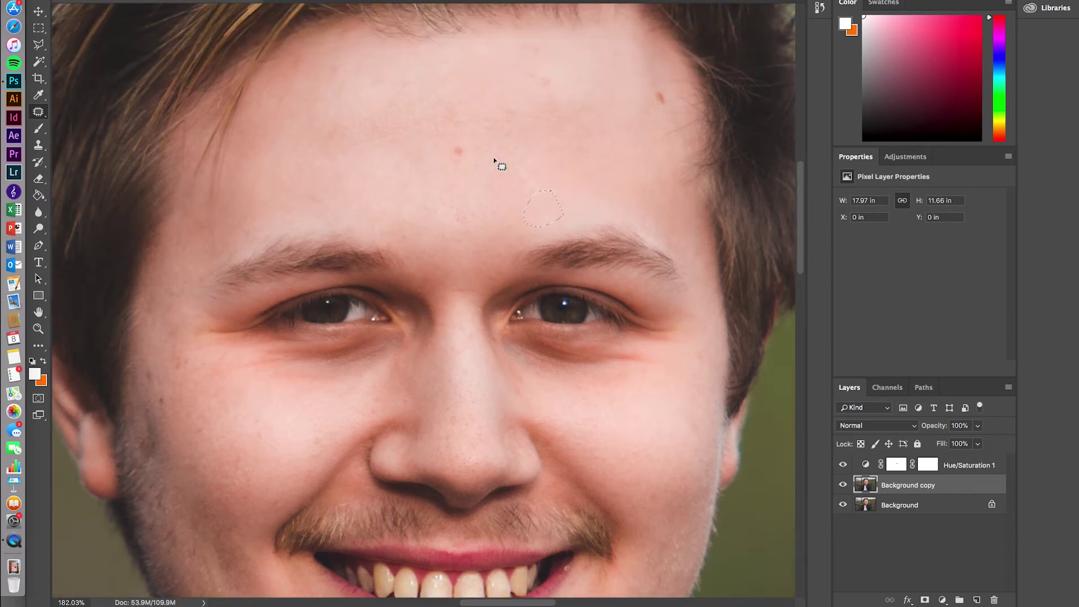
{"action": "scroll", "coordinate": [494, 161], "scroll_direction": "up", "scroll_amount": 2}
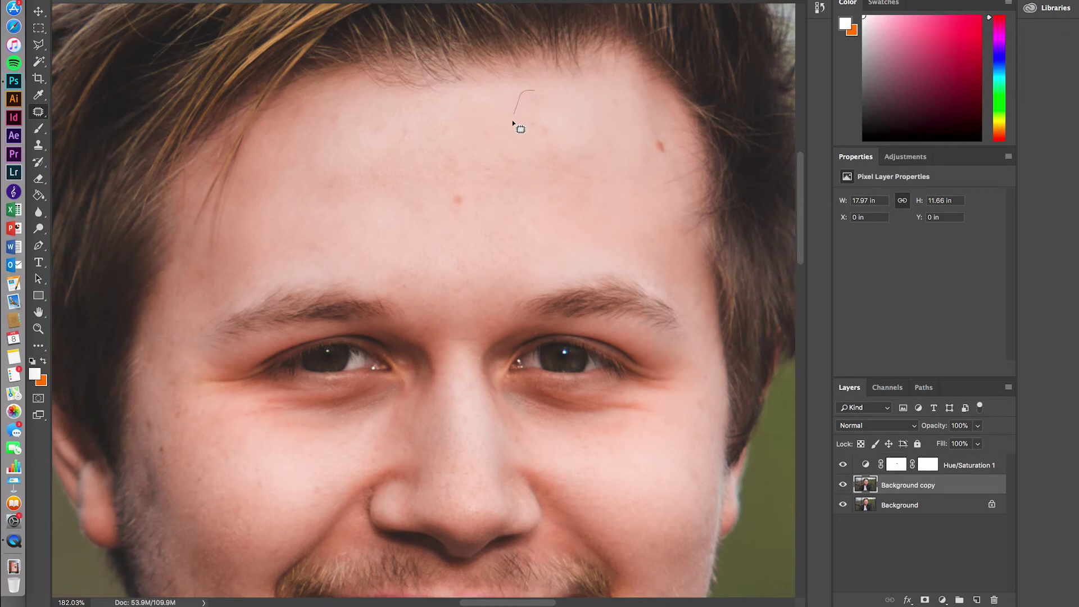
{"action": "mouse_move", "coordinate": [556, 160]}
{"action": "left_mouse_down"}
{"action": "mouse_move", "coordinate": [563, 122]}
{"action": "mouse_move", "coordinate": [533, 90]}
{"action": "left_mouse_up"}
{"action": "mouse_move", "coordinate": [426, 171]}
{"action": "left_mouse_down"}
{"action": "mouse_move", "coordinate": [453, 184]}
{"action": "mouse_move", "coordinate": [448, 163]}
{"action": "left_mouse_up"}
{"action": "mouse_move", "coordinate": [329, 172]}
{"action": "left_mouse_down"}
{"action": "mouse_move", "coordinate": [365, 181]}
{"action": "mouse_move", "coordinate": [366, 164]}
{"action": "mouse_move", "coordinate": [301, 187]}
{"action": "left_mouse_up"}
{"action": "scroll", "coordinate": [427, 257], "scroll_direction": "down", "scroll_amount": 5}
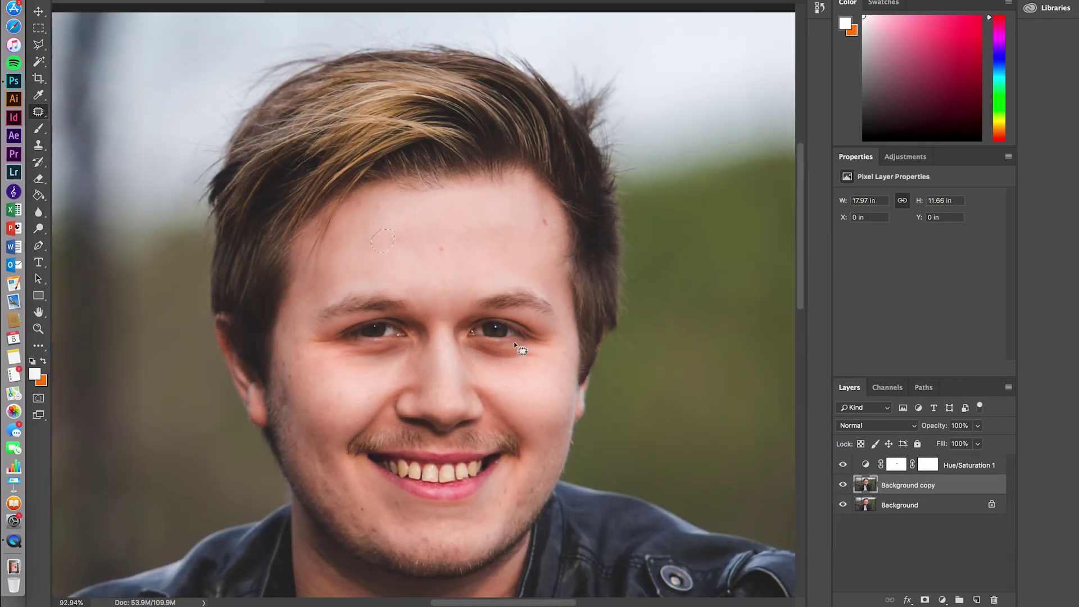
{"action": "scroll", "coordinate": [515, 344], "scroll_direction": "down", "scroll_amount": 1}
{"action": "left_click", "coordinate": [44, 27]}
{"action": "left_click", "coordinate": [110, 87]}
Step: Compare the portrait with the retouched Background copy layer hidden and shown
{"action": "scroll", "coordinate": [109, 87], "scroll_direction": "down", "scroll_amount": 2}
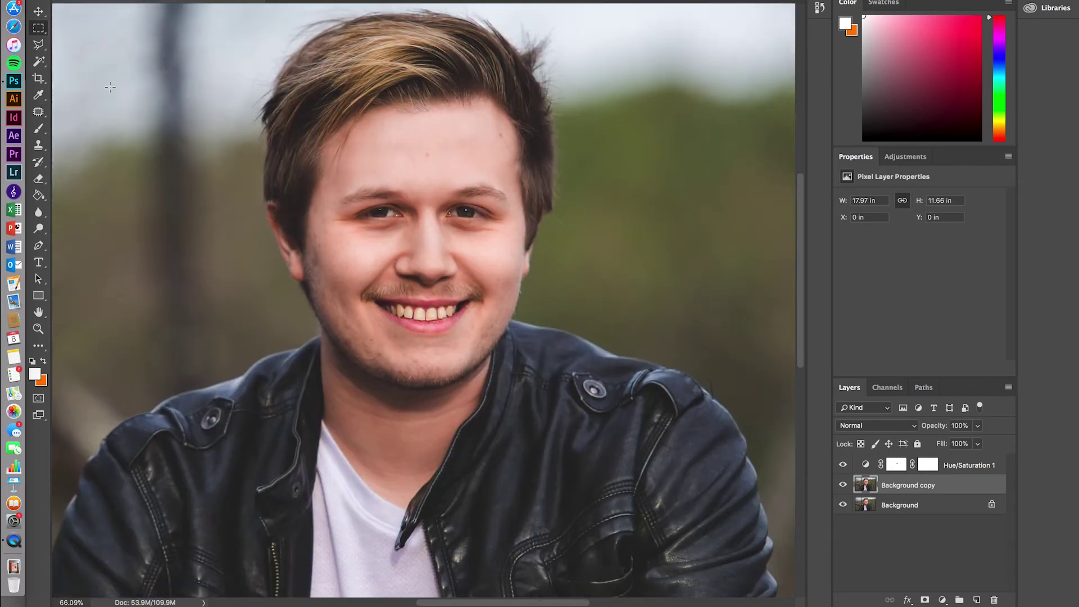
{"action": "left_click", "coordinate": [843, 486]}
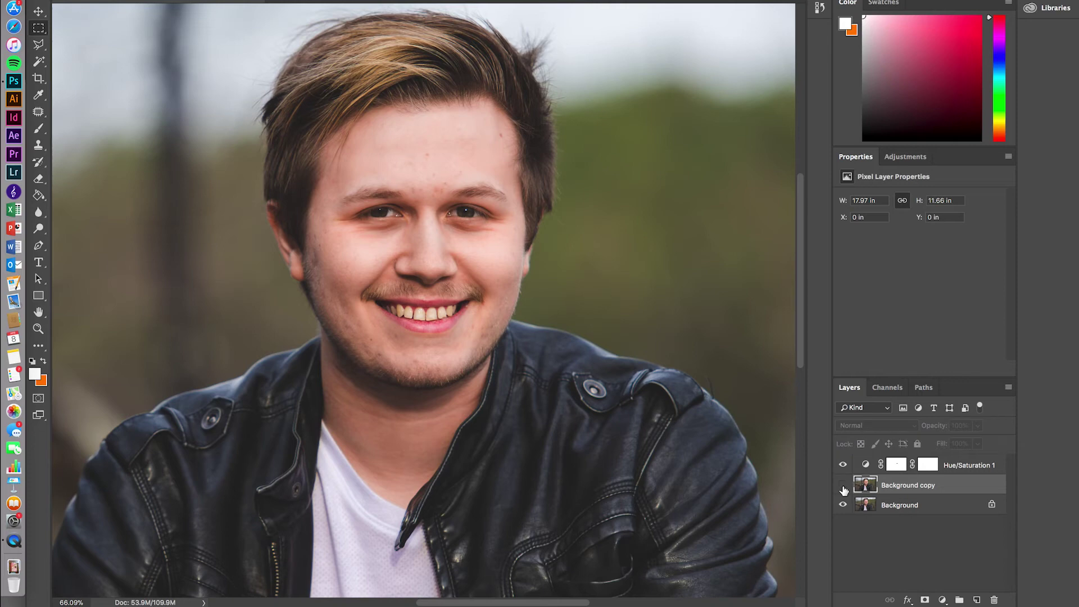
{"action": "left_click", "coordinate": [843, 486]}
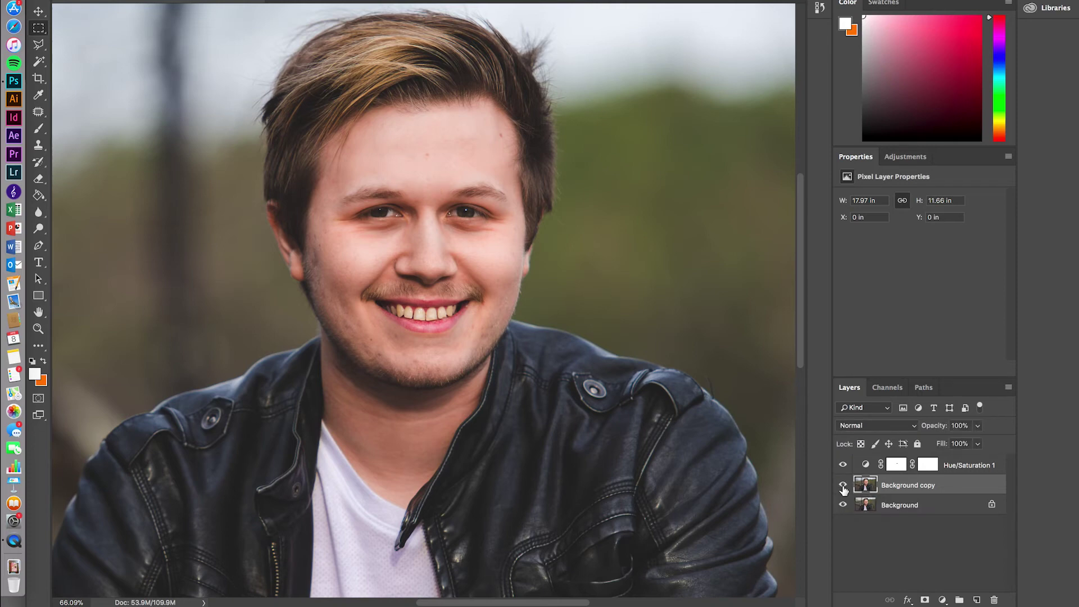
Step: Choose the Healing Brush tool, set its hardness to 10%, and enlarge the brush
{"action": "scroll", "coordinate": [428, 99], "scroll_direction": "up", "scroll_amount": 5}
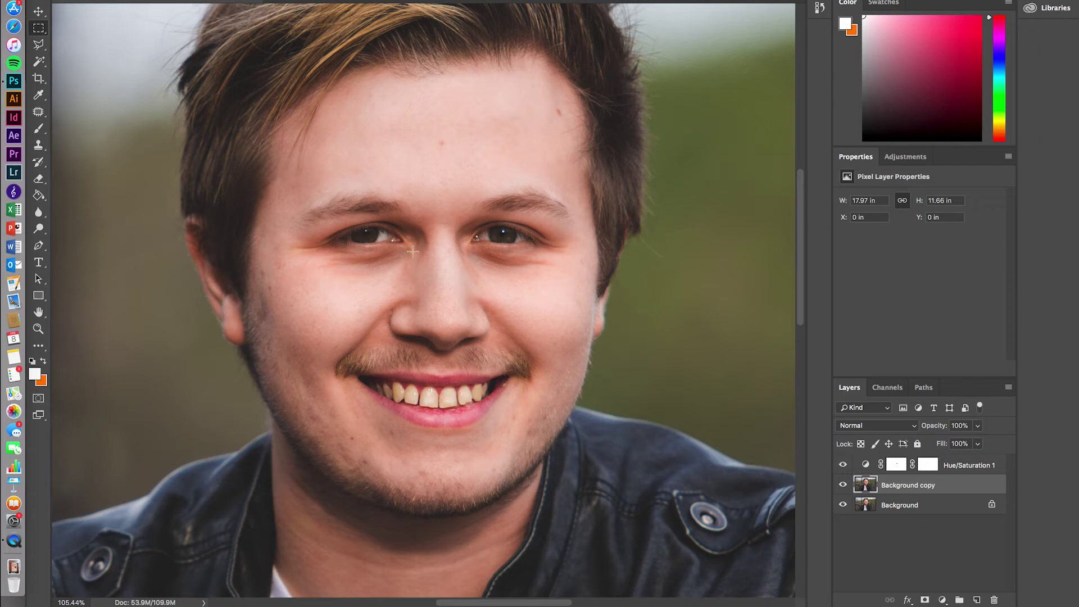
{"action": "left_click", "coordinate": [40, 113]}
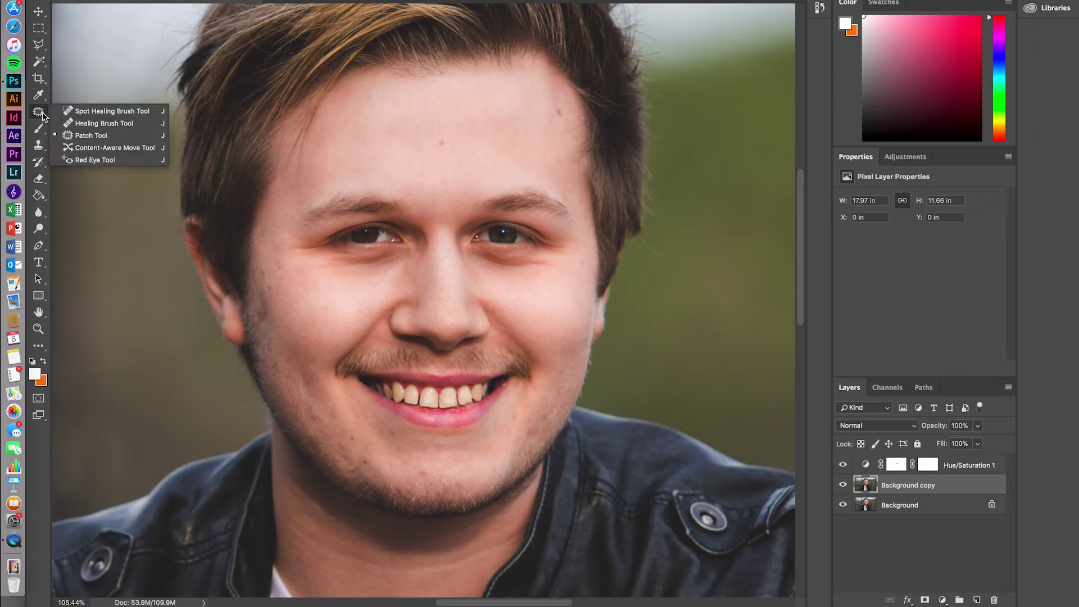
{"action": "left_click", "coordinate": [84, 124]}
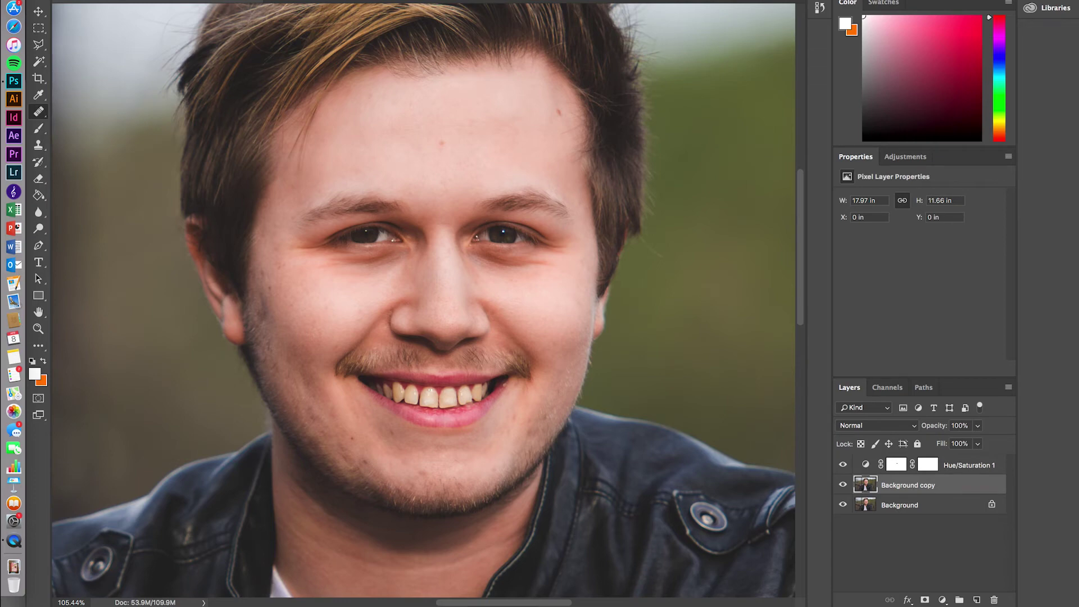
{"action": "scroll", "coordinate": [424, 302], "scroll_direction": "up", "scroll_amount": 4}
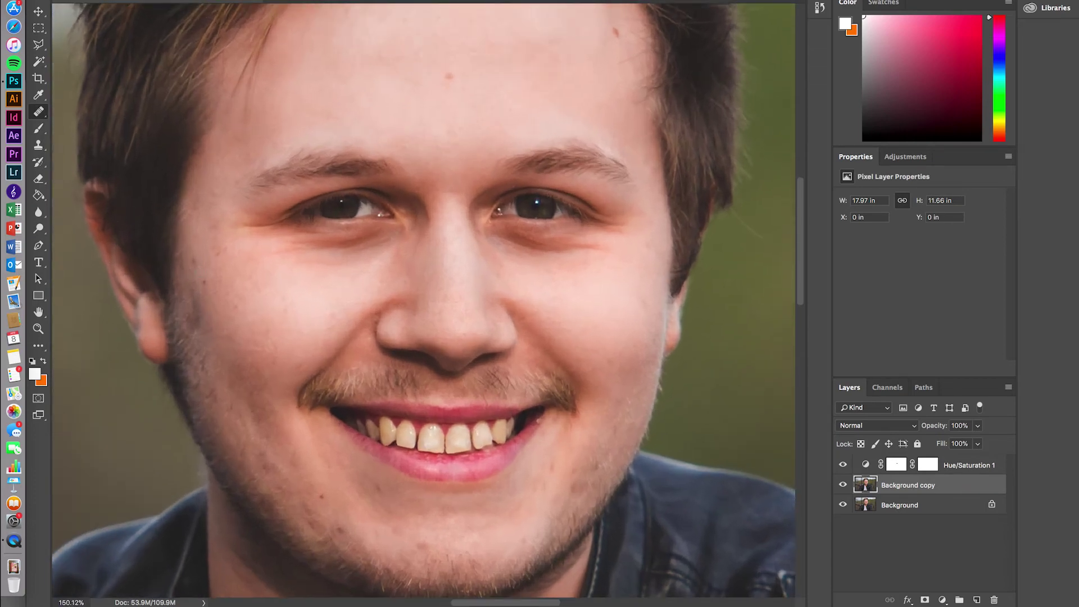
{"action": "left_click", "coordinate": [51, 1]}
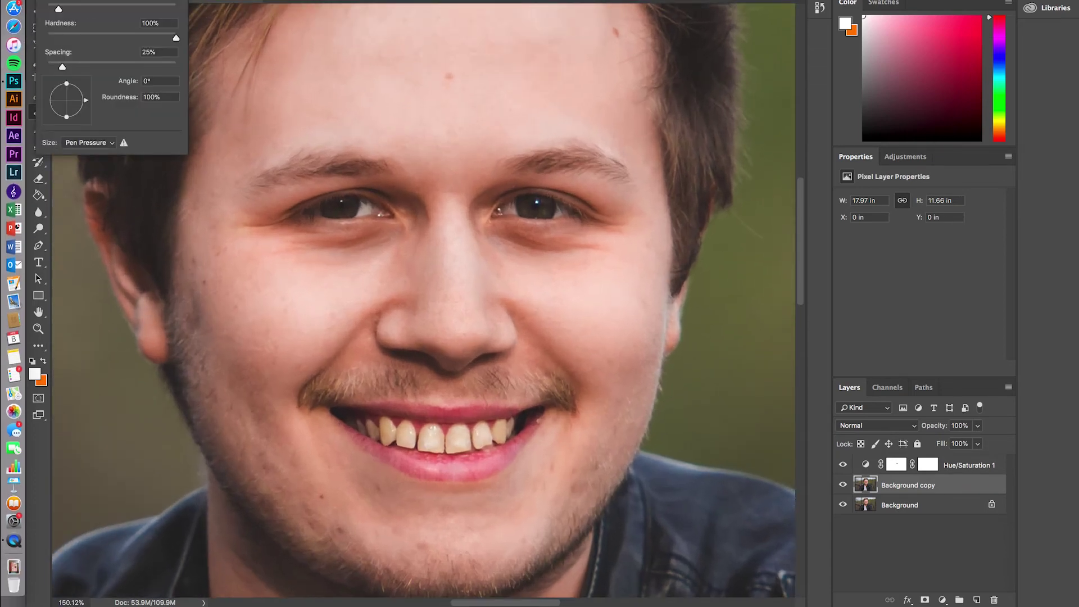
{"action": "left_click_drag", "start_coordinate": [96, 35], "coordinate": [61, 32]}
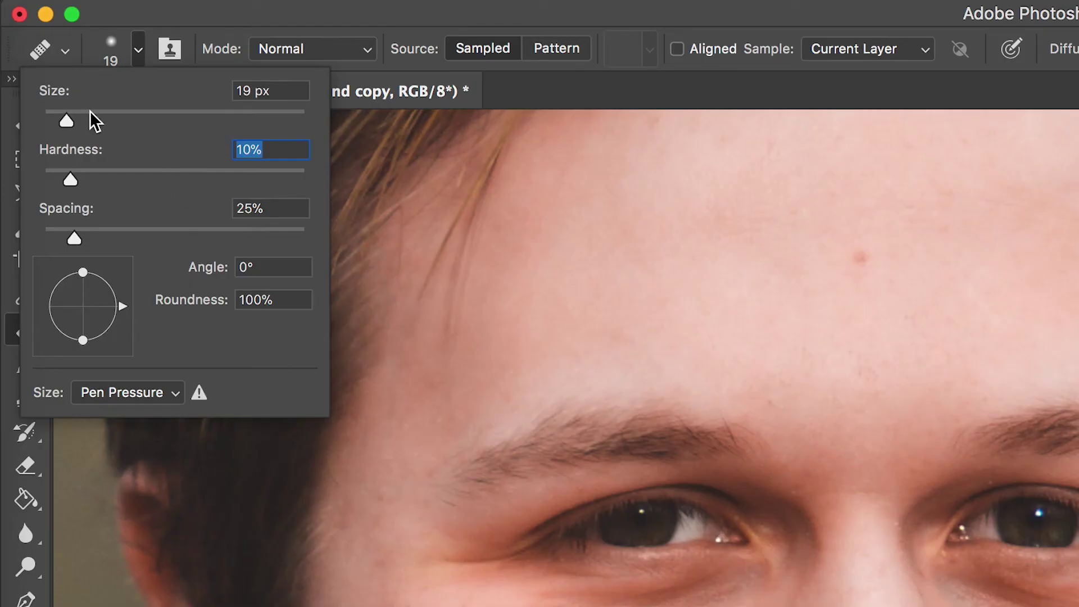
{"action": "left_click_drag", "start_coordinate": [70, 4], "coordinate": [77, 4]}
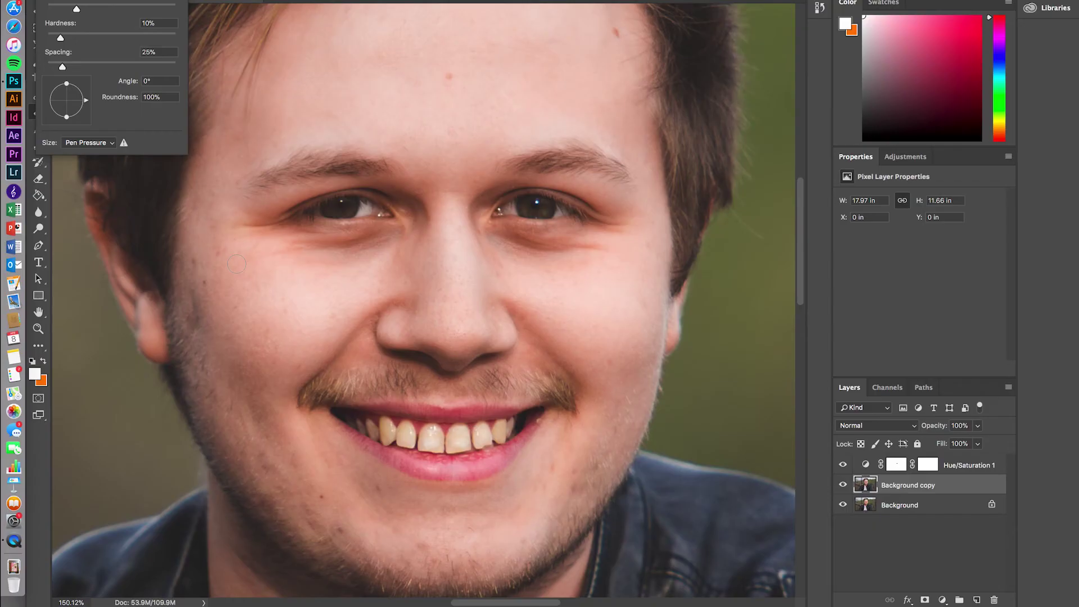
{"action": "left_click", "coordinate": [232, 353]}
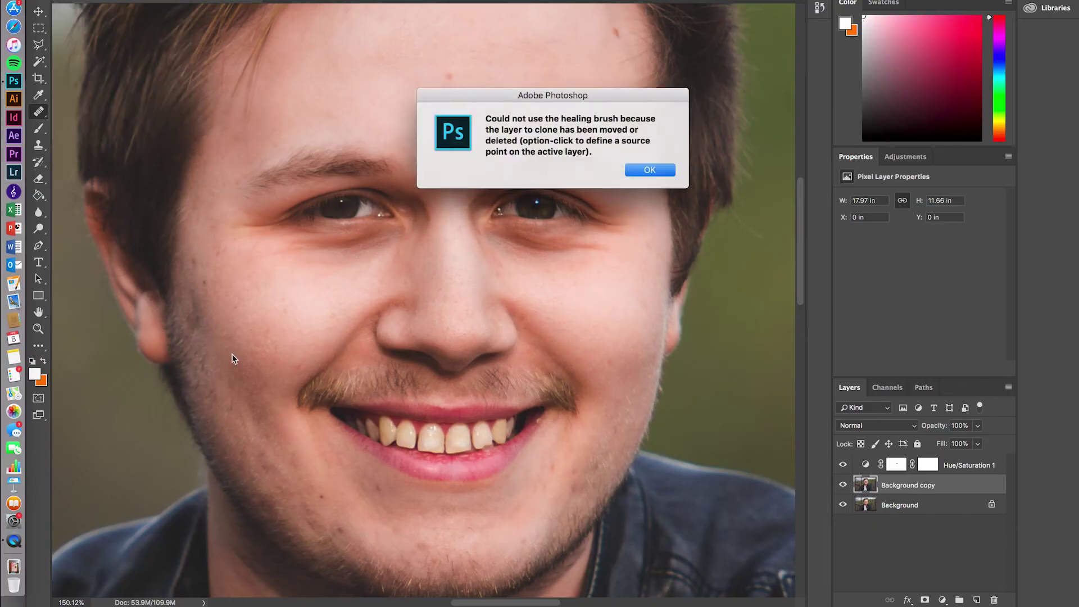
{"action": "left_click", "coordinate": [647, 168]}
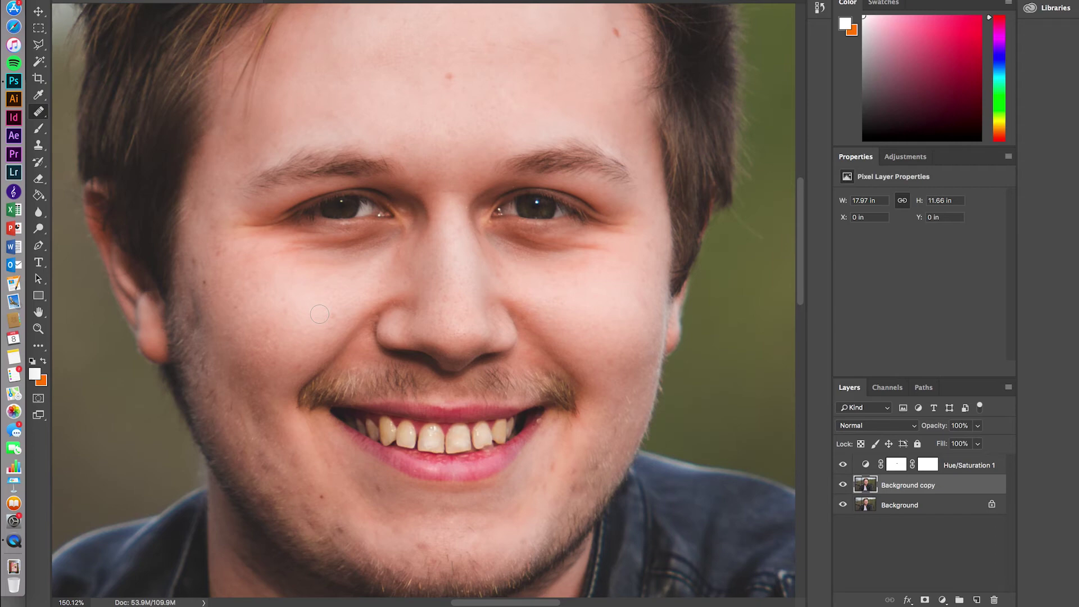
Step: Sample clean cheek skin, heal the spots on the cheek beside the sideburn, and enlarge the brush a little more
{"action": "left_click", "coordinate": [233, 290], "text": "alt"}
{"action": "left_click", "coordinate": [246, 255]}
{"action": "left_click", "coordinate": [59, 0]}
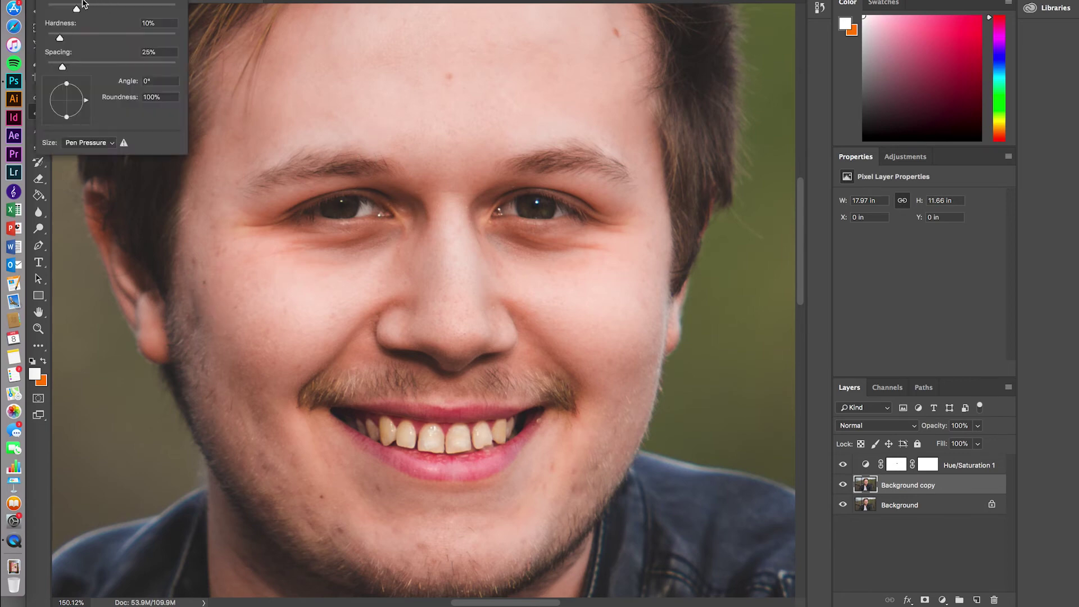
{"action": "left_click", "coordinate": [87, 7]}
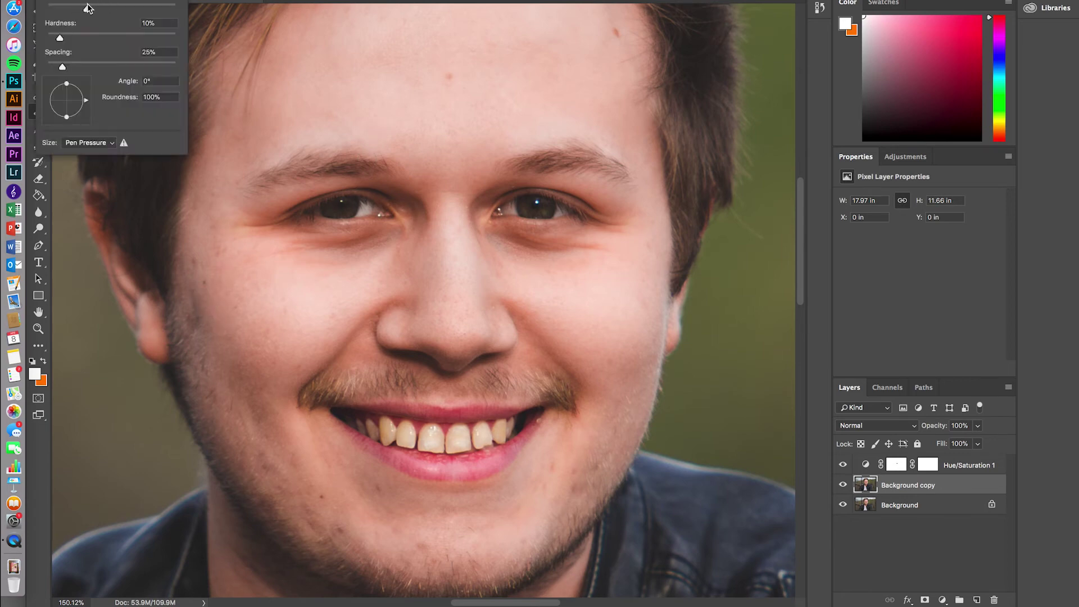
{"action": "left_click", "coordinate": [196, 275]}
{"action": "left_click", "coordinate": [194, 314], "text": "alt"}
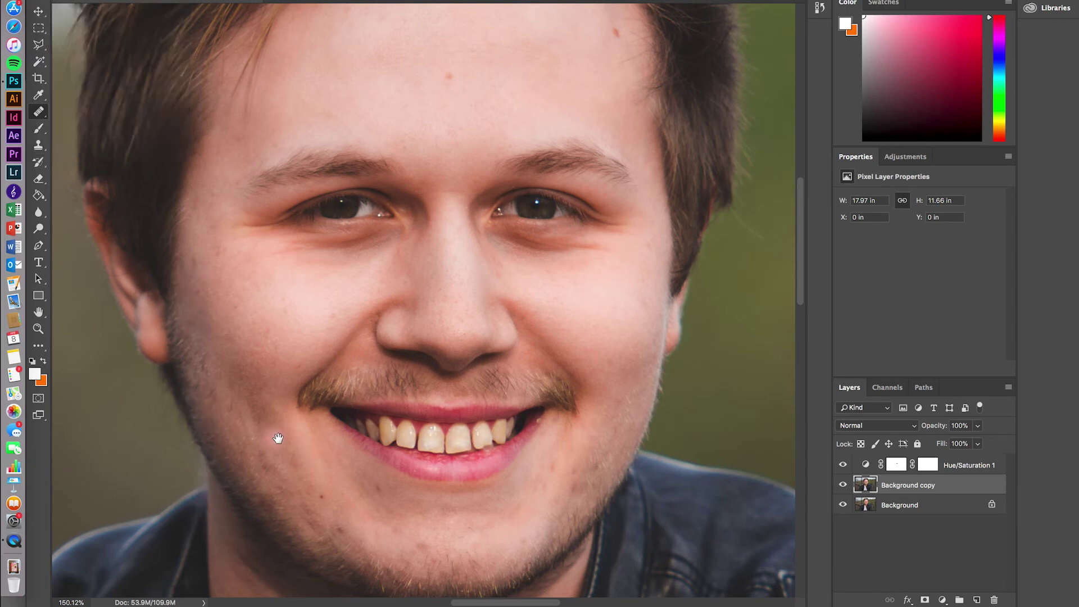
Step: Heal the blemishes at the tip of the chin and along the jaw below the mouth corner, using clean chin skin
{"action": "scroll", "coordinate": [251, 354], "scroll_direction": "down", "scroll_amount": 5}
{"action": "scroll", "coordinate": [250, 354], "scroll_direction": "right", "scroll_amount": 3}
{"action": "left_click", "coordinate": [378, 413]}
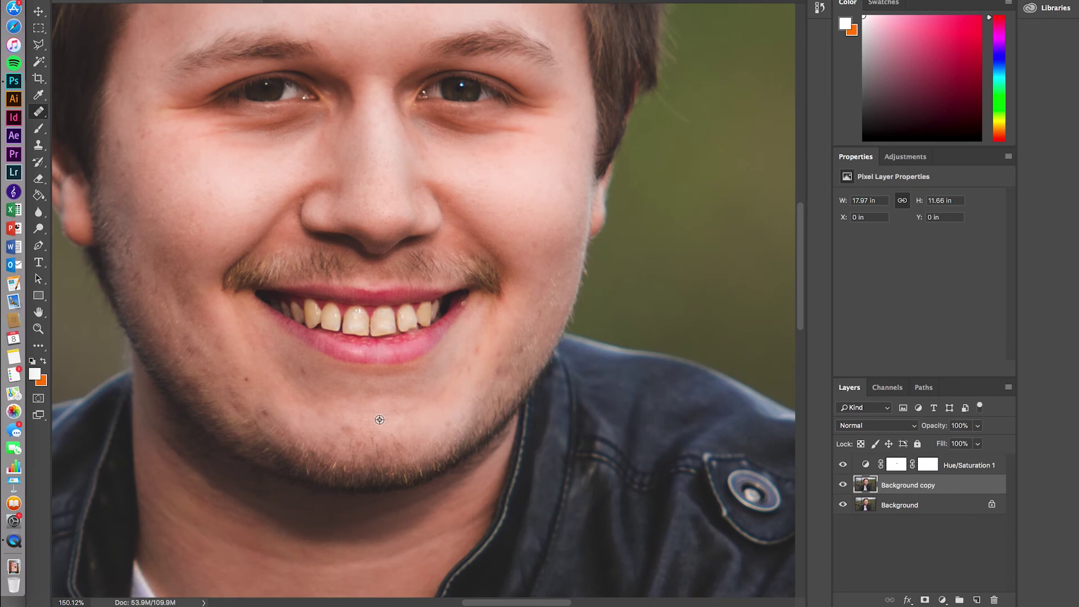
{"action": "left_click", "coordinate": [359, 446]}
{"action": "left_click", "coordinate": [308, 423], "text": "alt"}
{"action": "left_click", "coordinate": [264, 413]}
{"action": "left_click", "coordinate": [270, 415]}
{"action": "left_click", "coordinate": [271, 424]}
{"action": "left_click", "coordinate": [262, 401]}
Step: Sample clean skin below the lip and heal the remaining marks on the other side of the chin and jaw
{"action": "left_click", "coordinate": [432, 418], "text": "alt"}
{"action": "left_click", "coordinate": [416, 469]}
{"action": "left_click", "coordinate": [452, 457]}
{"action": "left_click_drag", "start_coordinate": [412, 288], "coordinate": [405, 444]}
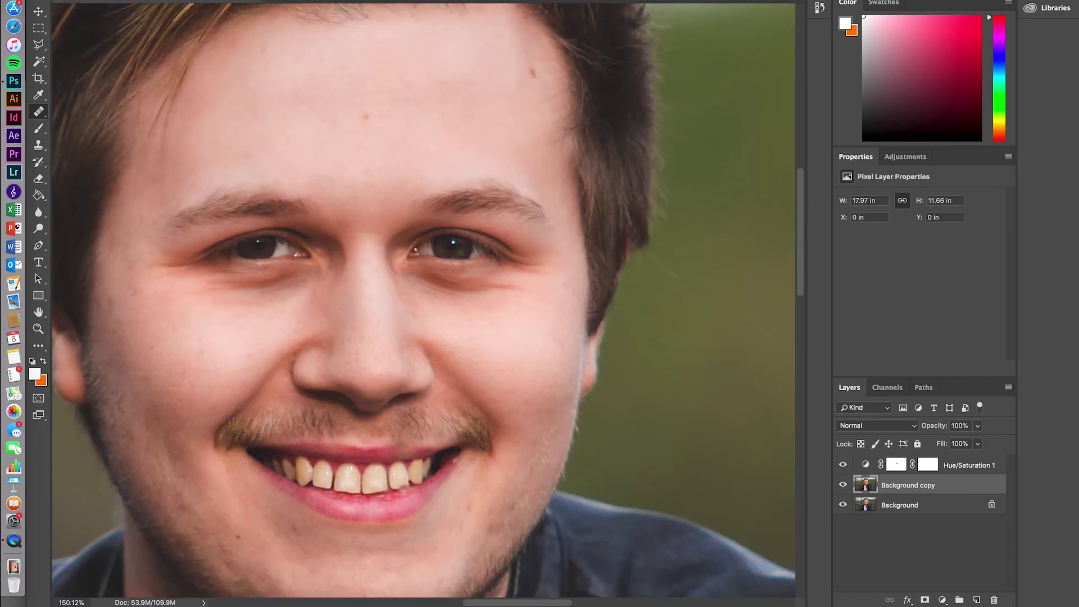
{"action": "scroll", "coordinate": [403, 444], "scroll_direction": "down", "scroll_amount": 5}
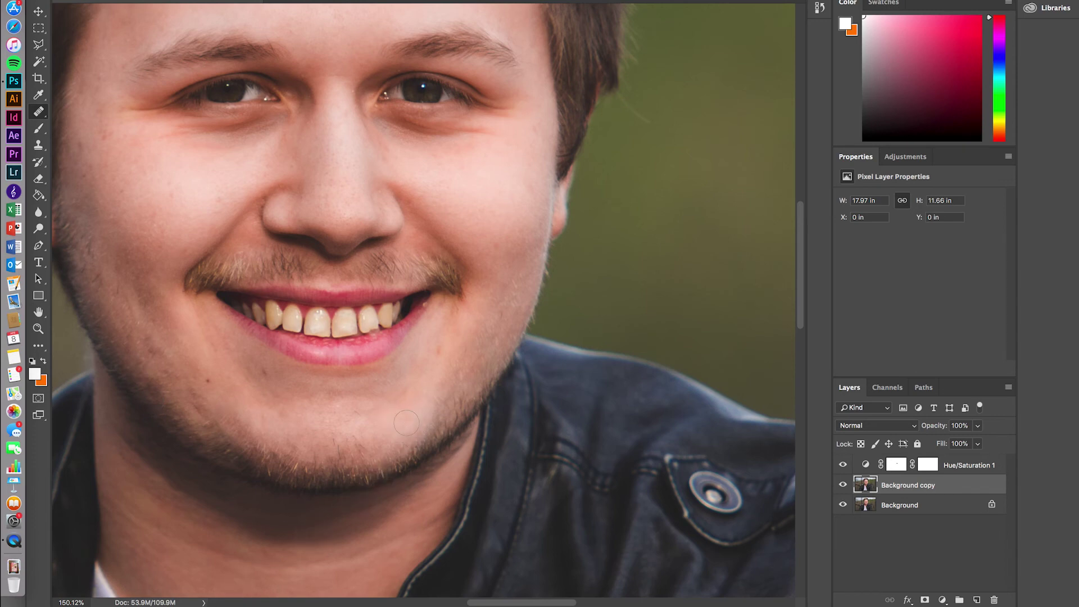
{"action": "left_click", "coordinate": [173, 504]}
{"action": "left_click", "coordinate": [257, 383]}
Step: Compare the whole portrait with the healed Background copy layer hidden and shown
{"action": "key", "text": "super+minus"}
{"action": "key", "text": "super+minus"}
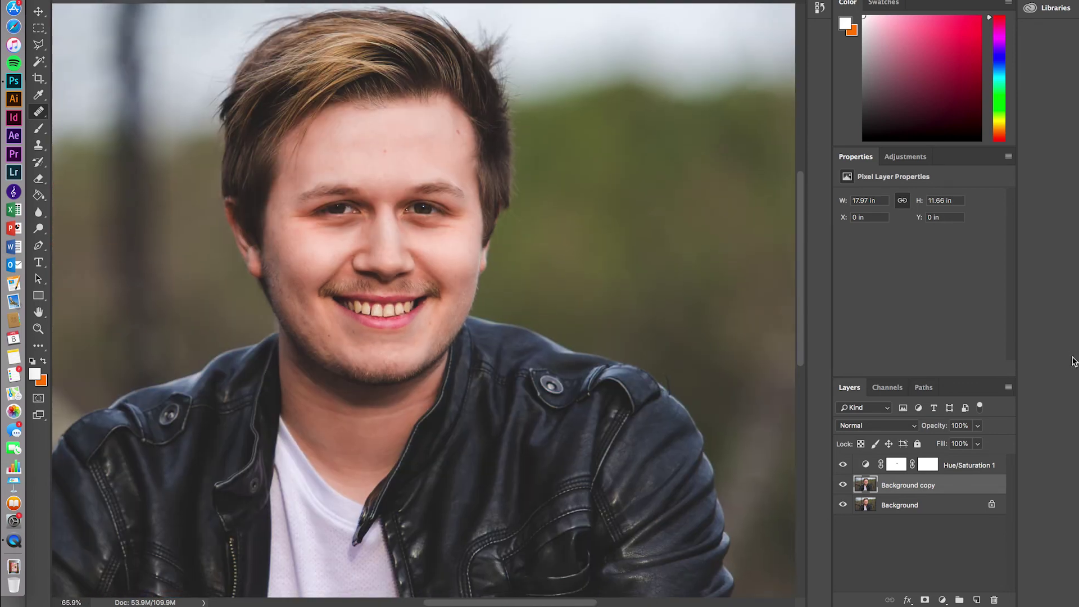
{"action": "left_click", "coordinate": [846, 487]}
{"action": "left_click", "coordinate": [846, 487]}
{"action": "left_click", "coordinate": [844, 487]}
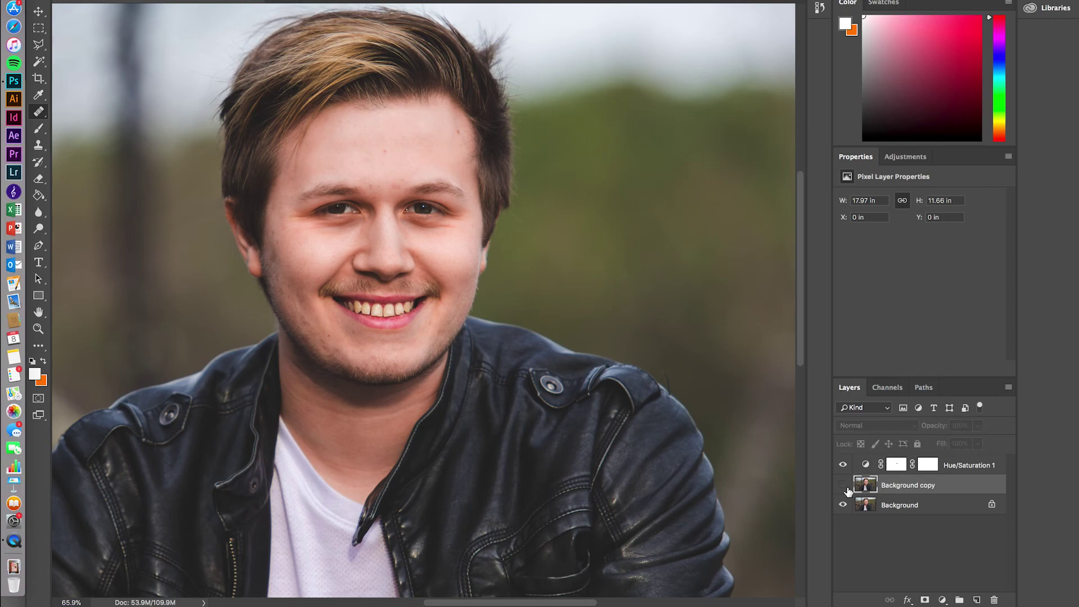
Step: Inspect the face up close and from a distance for remaining blemishes on the cheeks, jaw and forehead
{"action": "scroll", "coordinate": [270, 288], "scroll_direction": "up", "scroll_amount": 8}
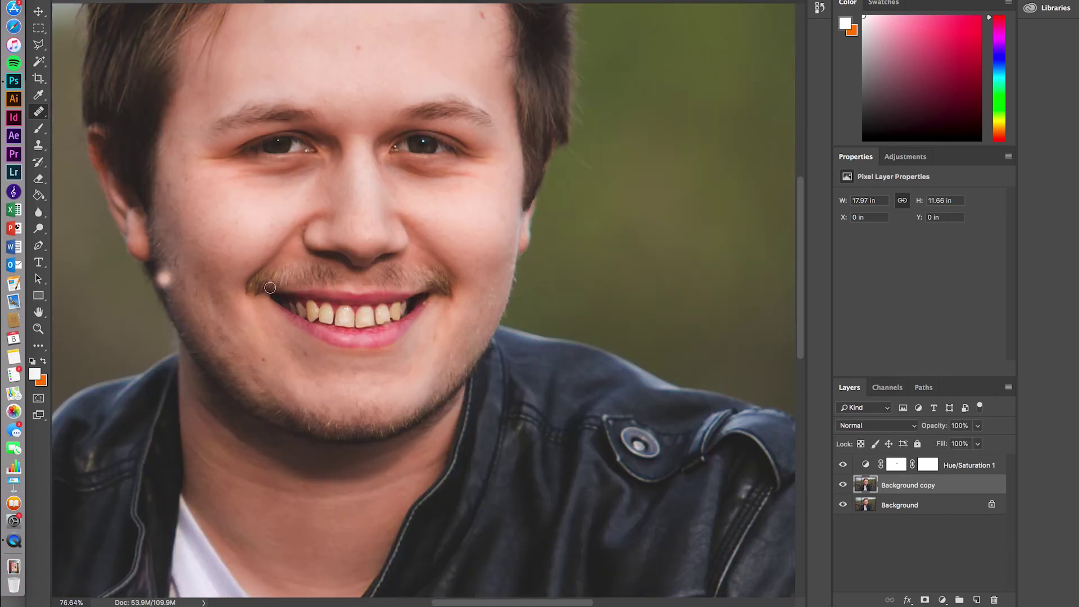
{"action": "left_click_drag", "start_coordinate": [157, 328], "coordinate": [464, 403]}
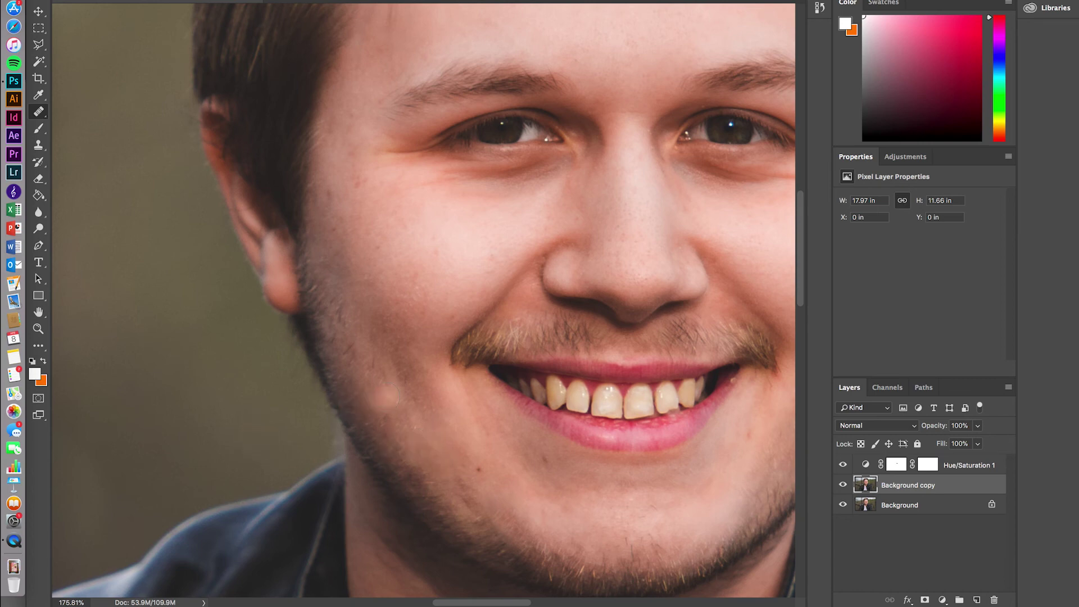
{"action": "scroll", "coordinate": [385, 398], "scroll_direction": "down", "scroll_amount": 3}
{"action": "scroll", "coordinate": [385, 398], "scroll_direction": "down", "scroll_amount": 1}
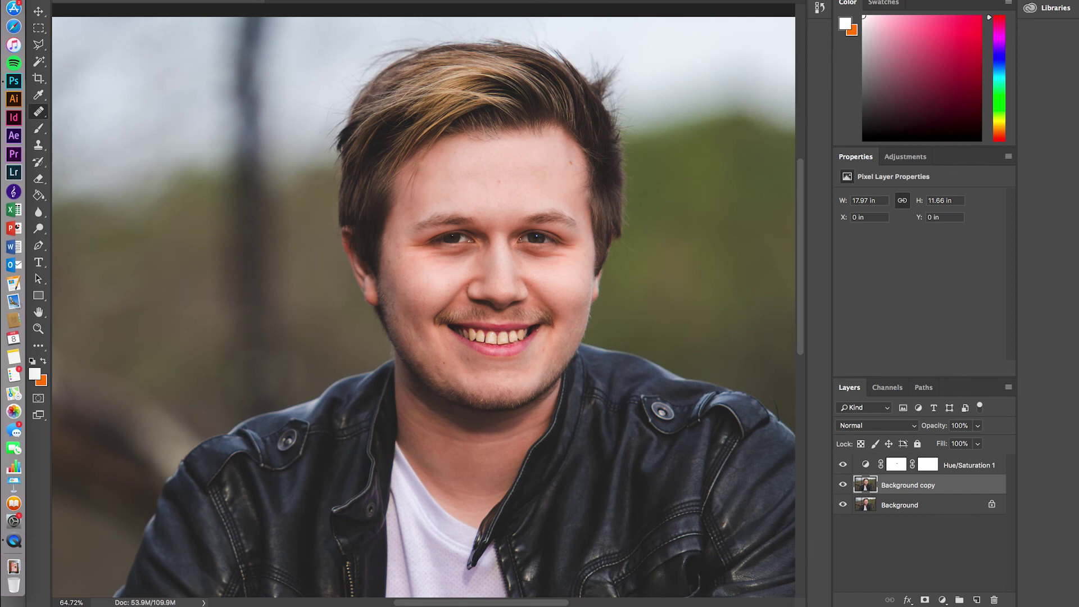
{"action": "scroll", "coordinate": [420, 166], "scroll_direction": "up", "scroll_amount": 4}
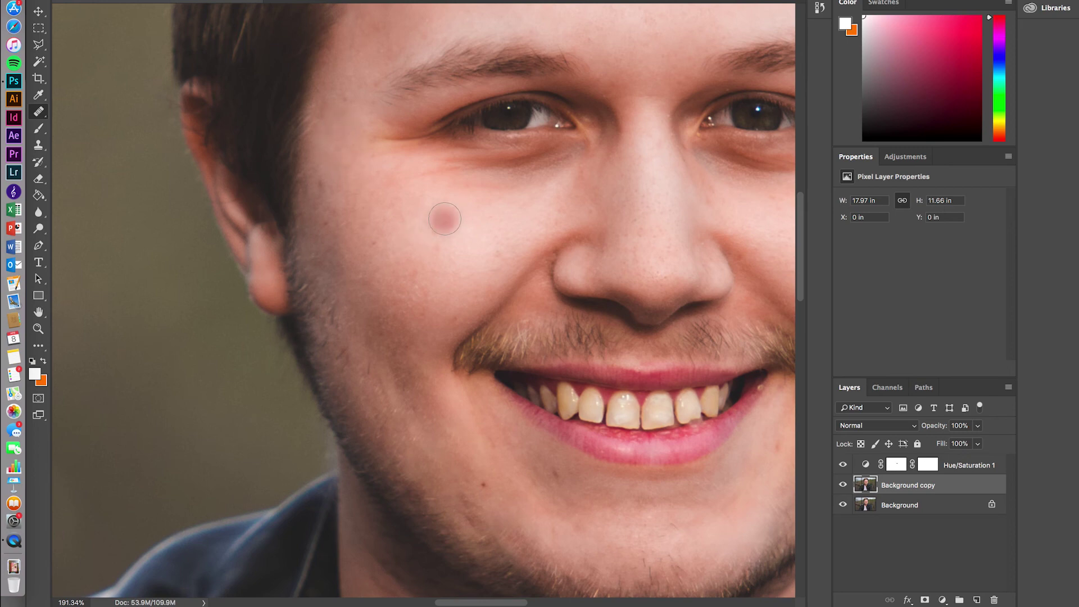
{"action": "scroll", "coordinate": [441, 222], "scroll_direction": "down", "scroll_amount": 3}
{"action": "scroll", "coordinate": [444, 224], "scroll_direction": "right", "scroll_amount": 5}
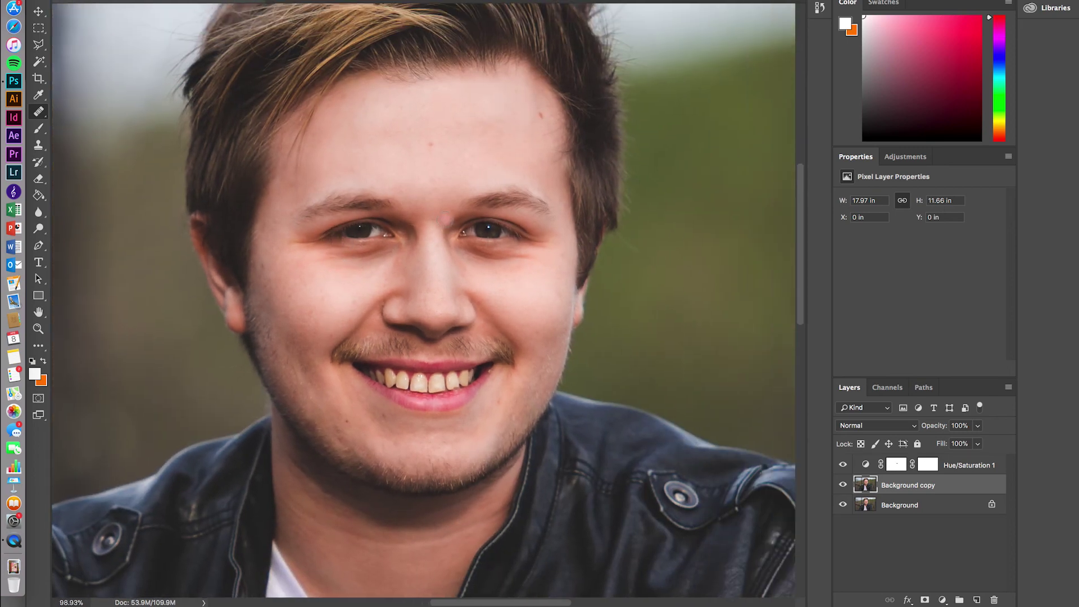
{"action": "scroll", "coordinate": [444, 218], "scroll_direction": "down", "scroll_amount": 3}
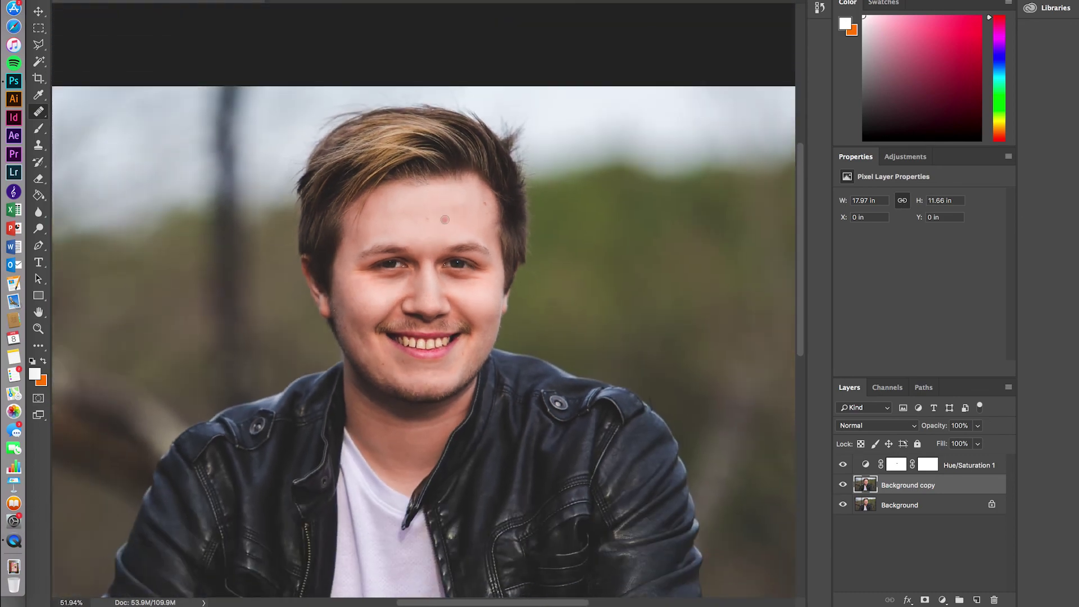
{"action": "scroll", "coordinate": [445, 220], "scroll_direction": "up", "scroll_amount": 4}
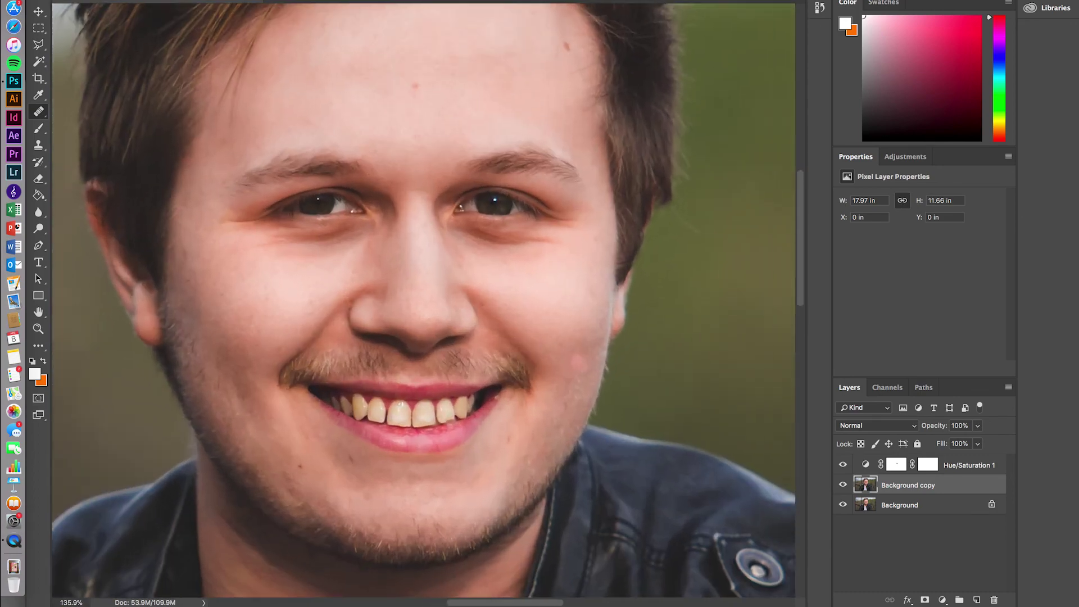
{"action": "scroll", "coordinate": [537, 342], "scroll_direction": "right", "scroll_amount": 2}
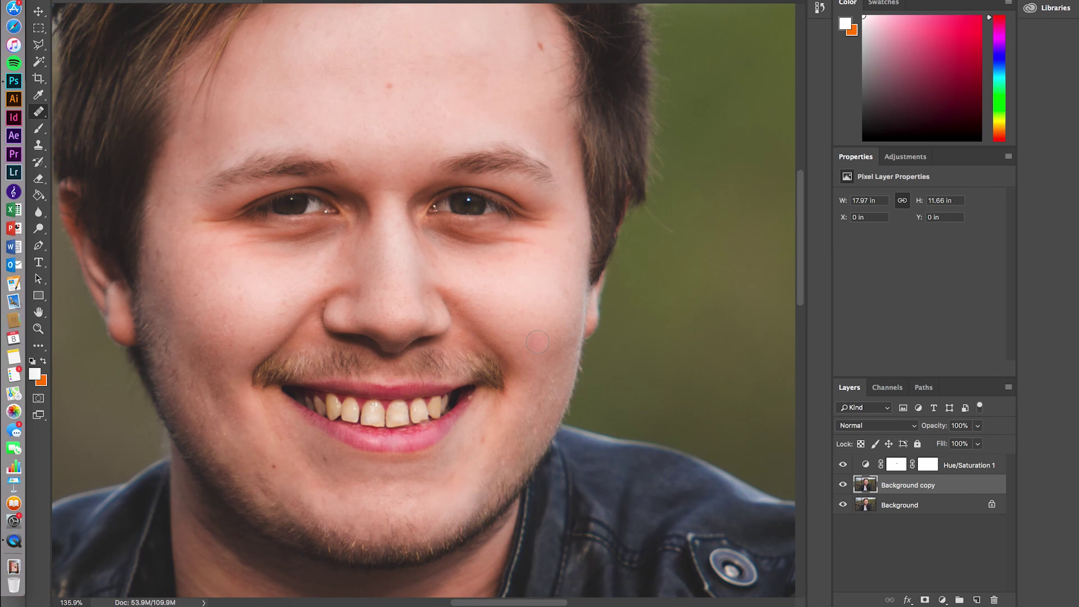
{"action": "scroll", "coordinate": [537, 341], "scroll_direction": "up", "scroll_amount": 1}
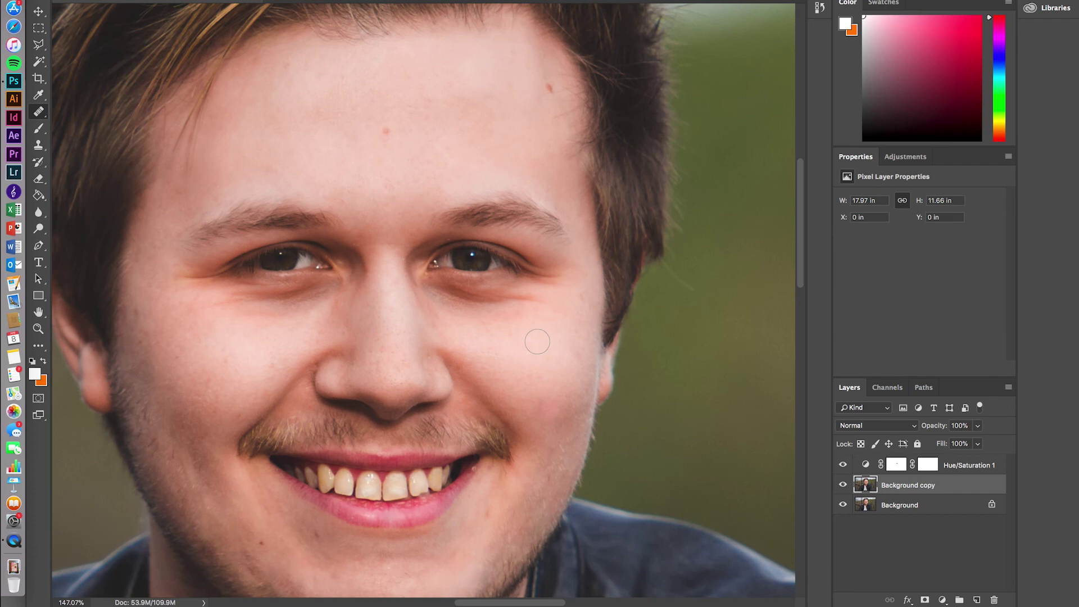
{"action": "scroll", "coordinate": [553, 120], "scroll_direction": "up", "scroll_amount": 3}
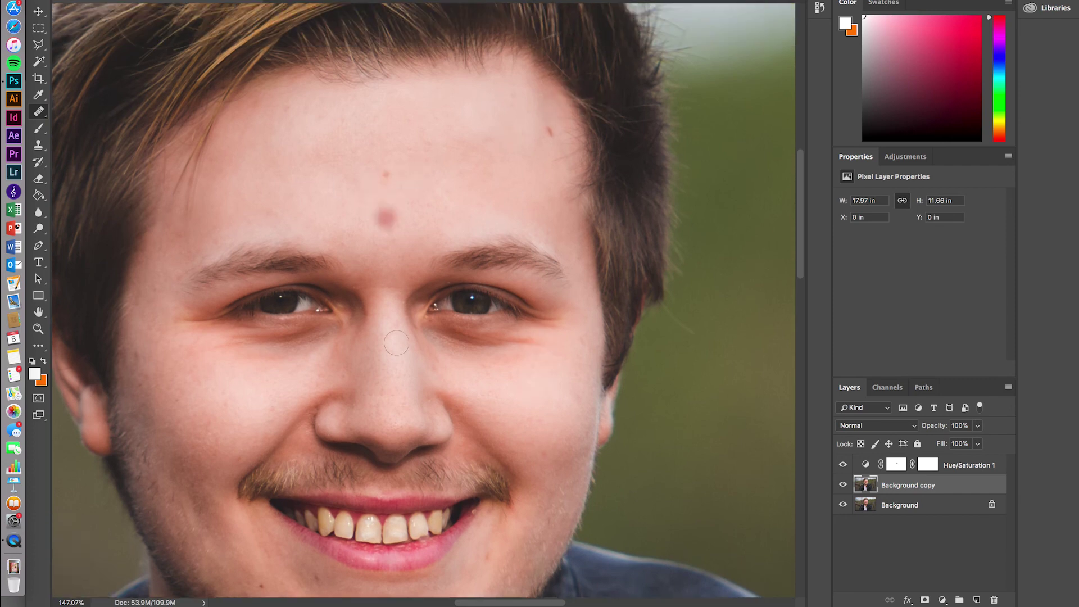
Step: Heal the remaining small blemishes on both cheeks with the Healing Brush
{"action": "scroll", "coordinate": [374, 562], "scroll_direction": "right", "scroll_amount": 3}
{"action": "scroll", "coordinate": [374, 562], "scroll_direction": "down", "scroll_amount": 1}
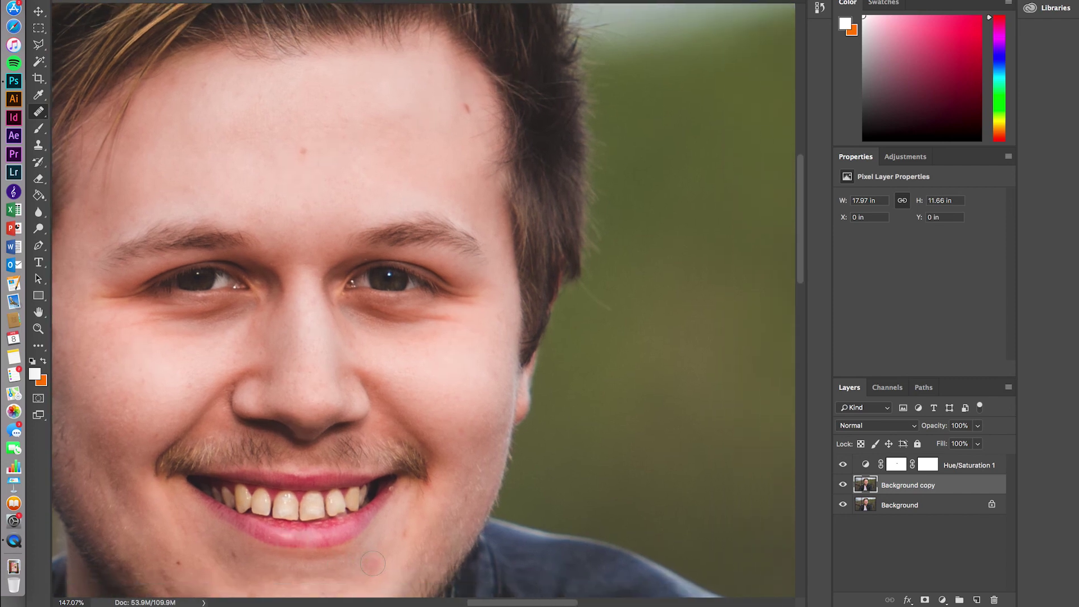
{"action": "left_click", "coordinate": [443, 353]}
{"action": "left_click_drag", "start_coordinate": [243, 365], "coordinate": [369, 378]}
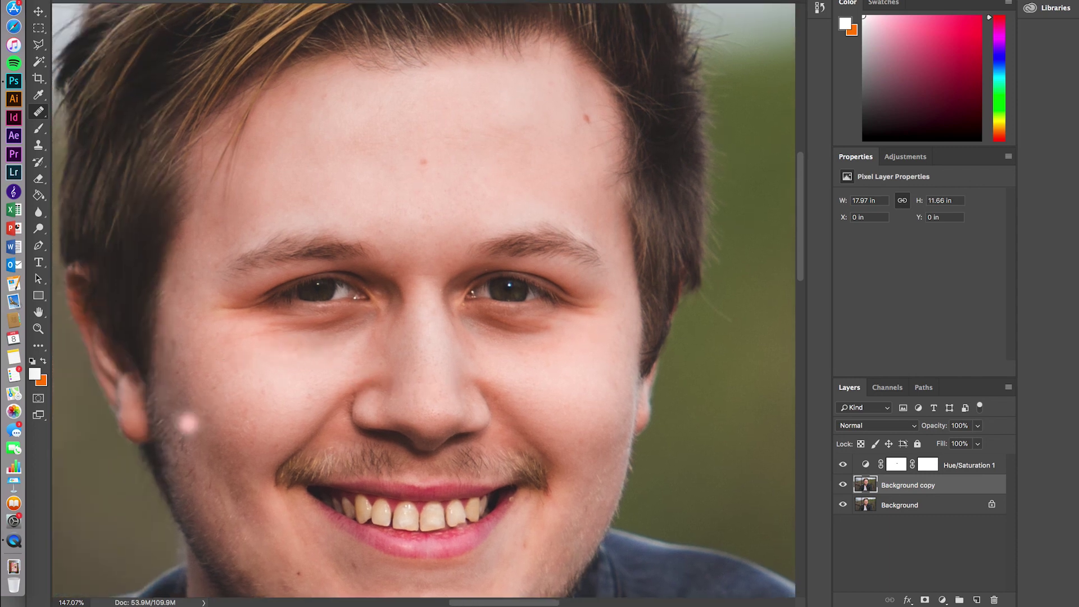
{"action": "mouse_move", "coordinate": [248, 344]}
{"action": "left_mouse_down"}
{"action": "mouse_move", "coordinate": [249, 332]}
{"action": "mouse_move", "coordinate": [242, 343]}
{"action": "left_mouse_up"}
{"action": "left_click", "coordinate": [212, 435]}
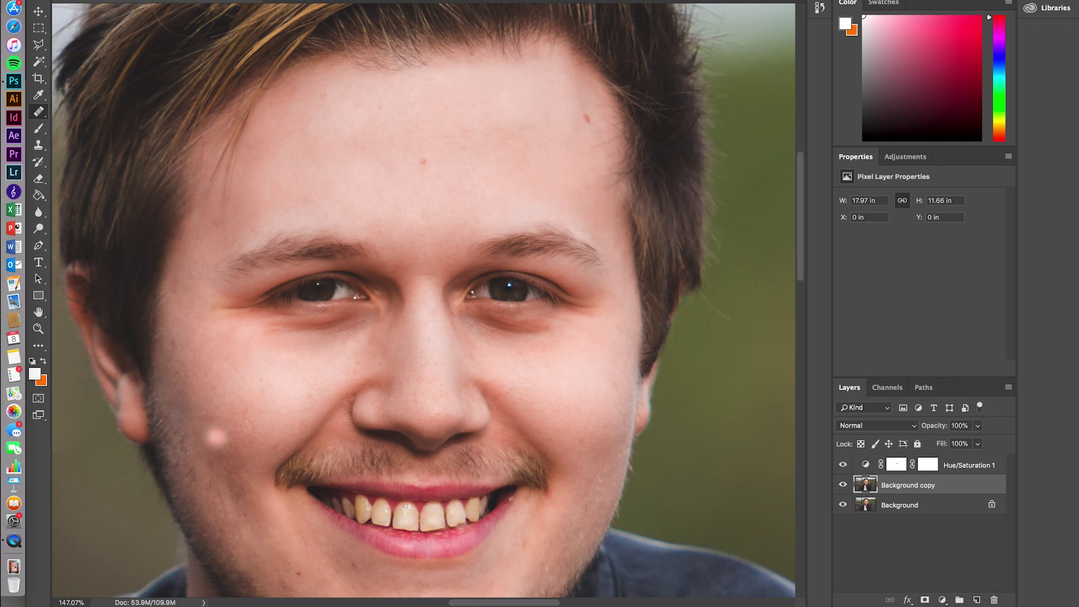
Step: Review the finished retouch across the whole portrait
{"action": "key", "text": "super+minus"}
{"action": "scroll", "coordinate": [217, 437], "scroll_direction": "down", "scroll_amount": 6}
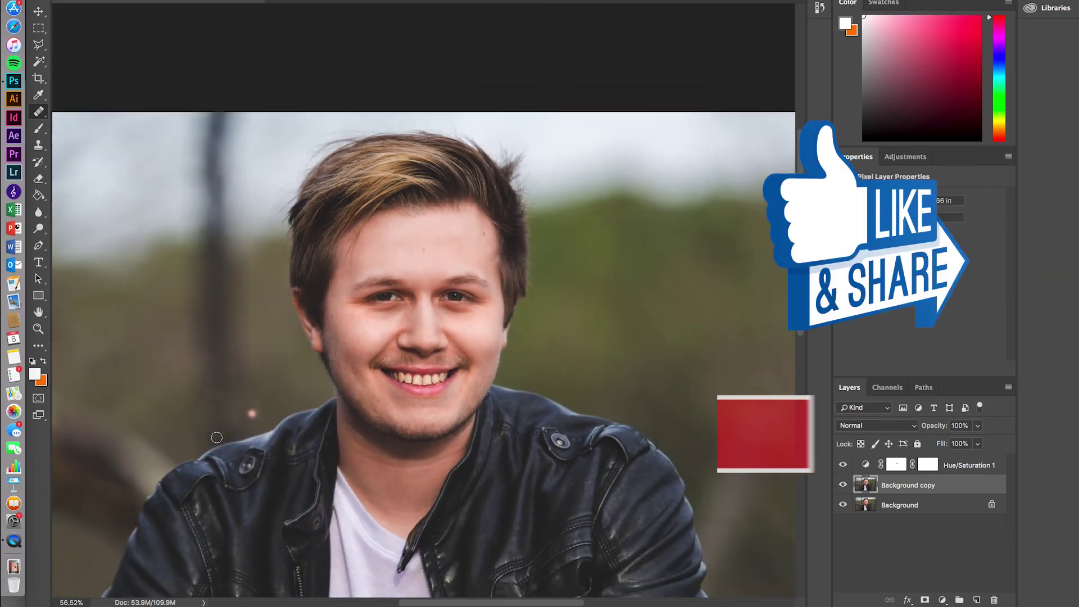
{"action": "scroll", "coordinate": [216, 437], "scroll_direction": "down", "scroll_amount": 3}
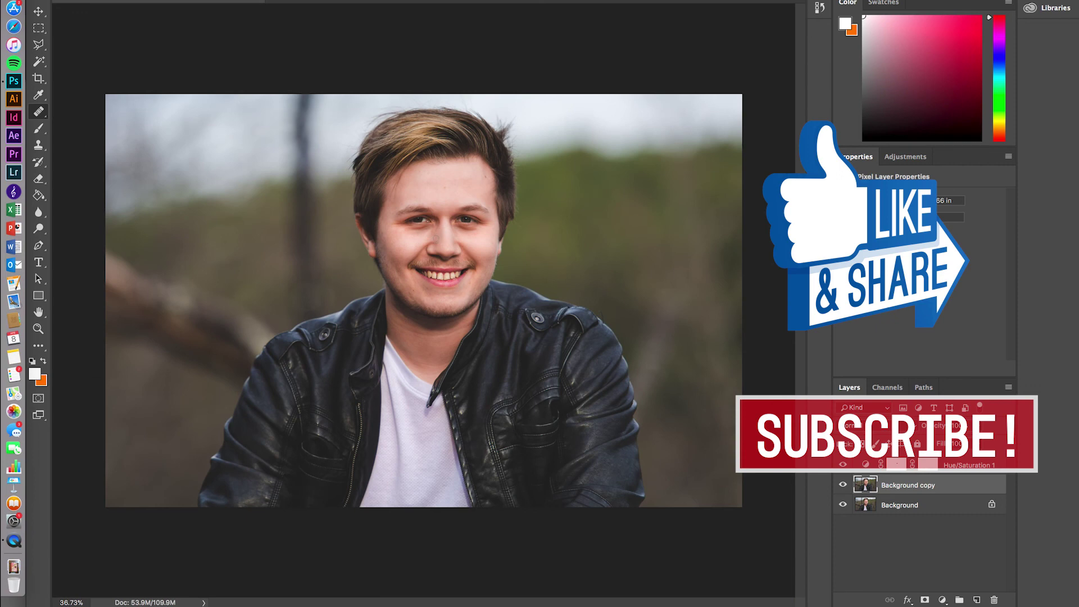
{"action": "scroll", "coordinate": [436, 239], "scroll_direction": "up", "scroll_amount": 3}
{"action": "scroll", "coordinate": [428, 222], "scroll_direction": "up", "scroll_amount": 1}
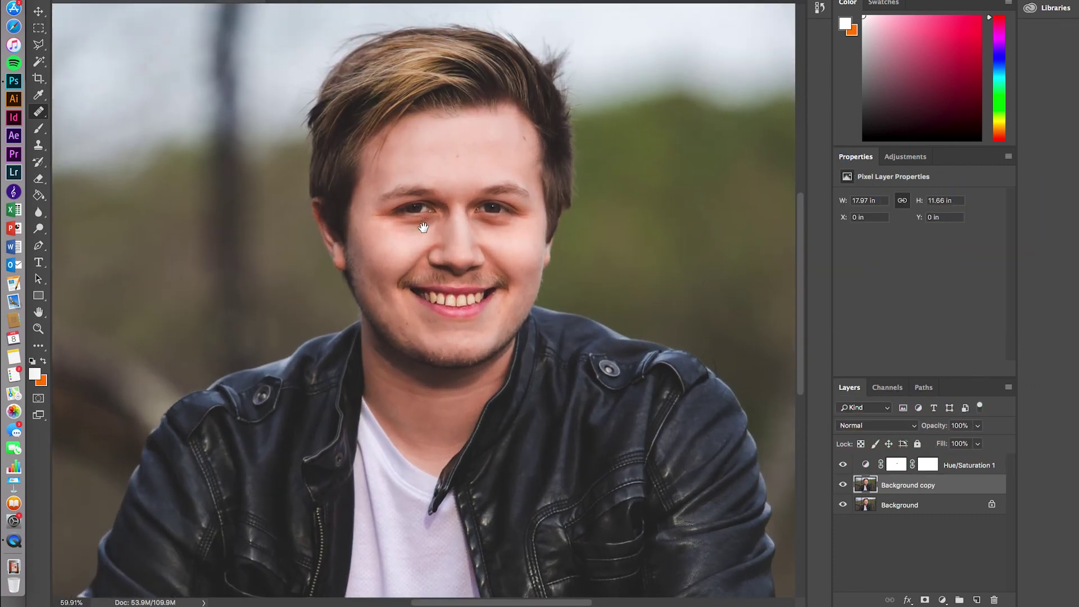
{"action": "left_click_drag", "start_coordinate": [423, 227], "coordinate": [423, 233]}
{"action": "scroll", "coordinate": [419, 292], "scroll_direction": "down", "scroll_amount": 2}
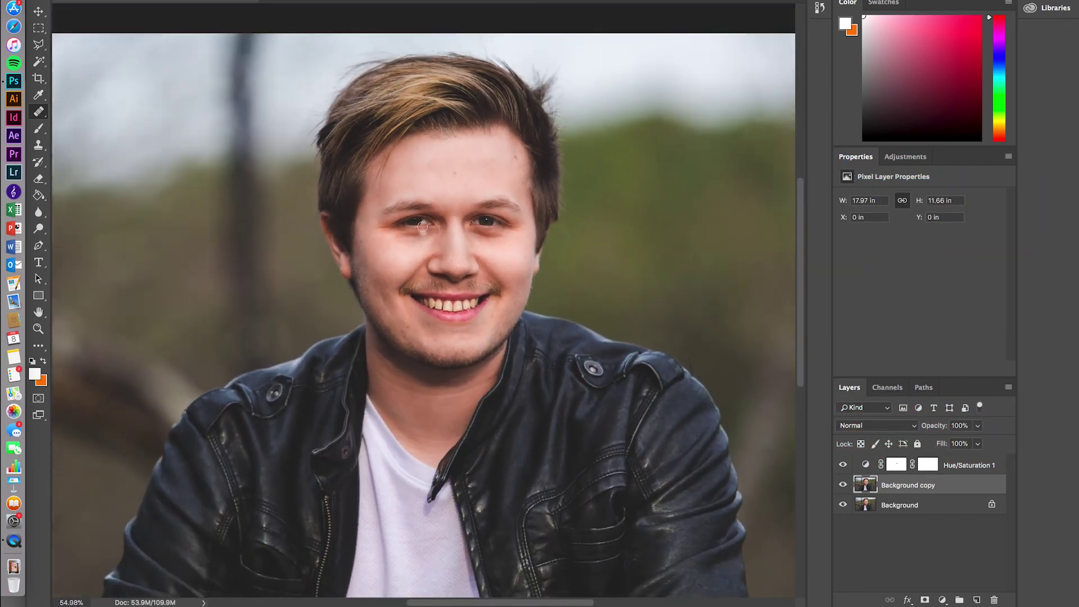